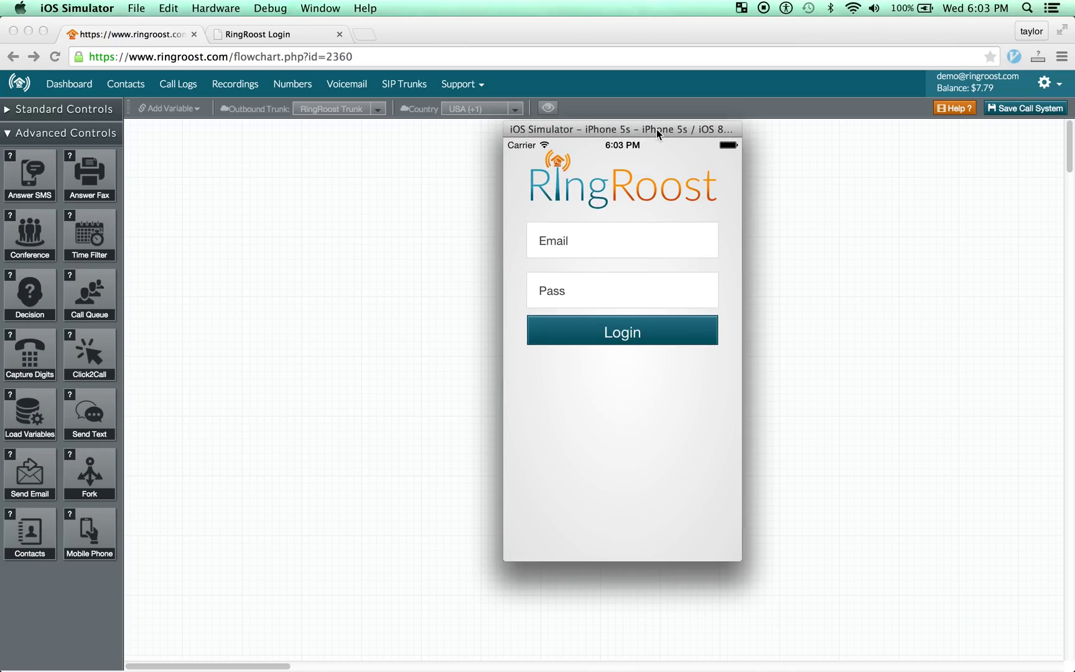
Drag the iOS Simulator window off screen to uncover the empty call-flow editor in Chrome.
{"action": "left_click_drag", "start_coordinate": [655, 129], "coordinate": [646, 63]}
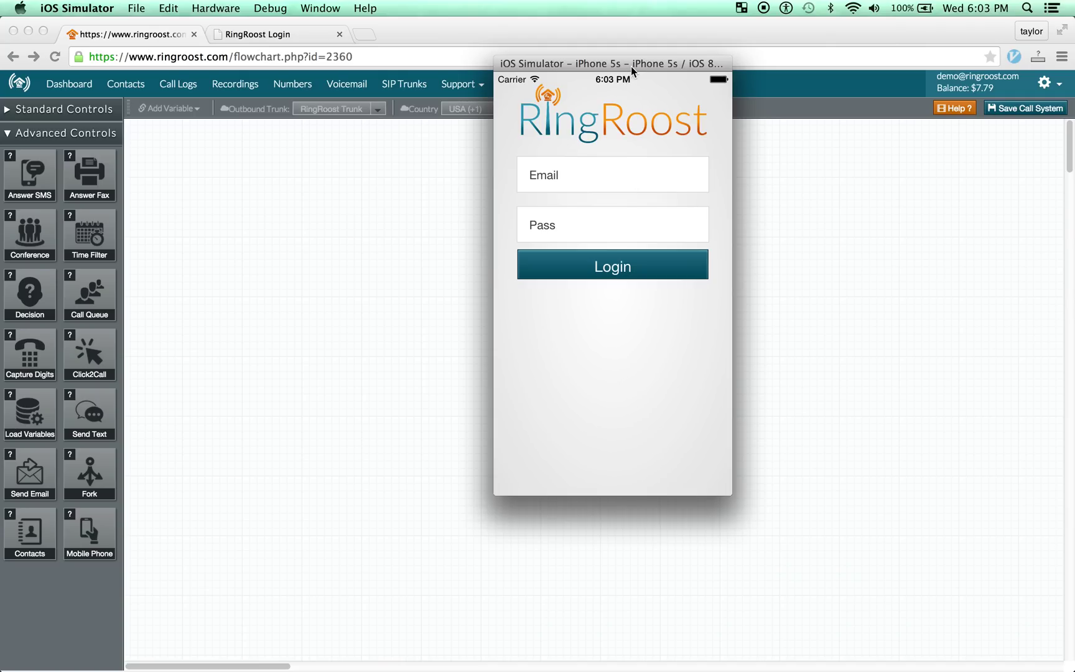
{"action": "left_click_drag", "start_coordinate": [631, 66], "coordinate": [9, 53]}
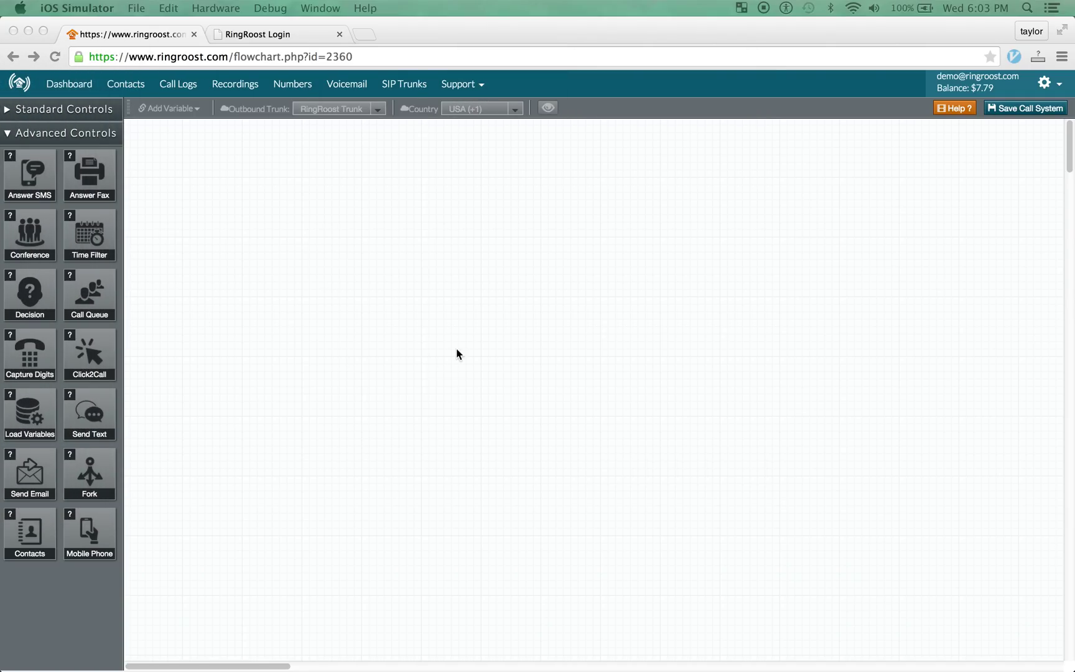
{"action": "left_click", "coordinate": [257, 39]}
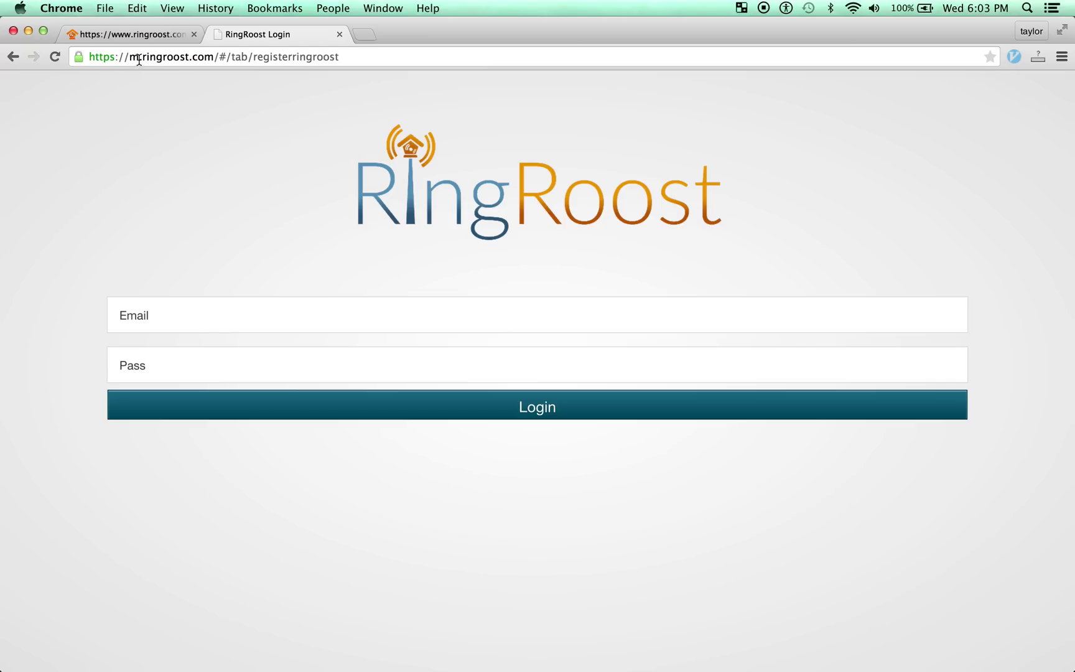
{"action": "left_click", "coordinate": [178, 57]}
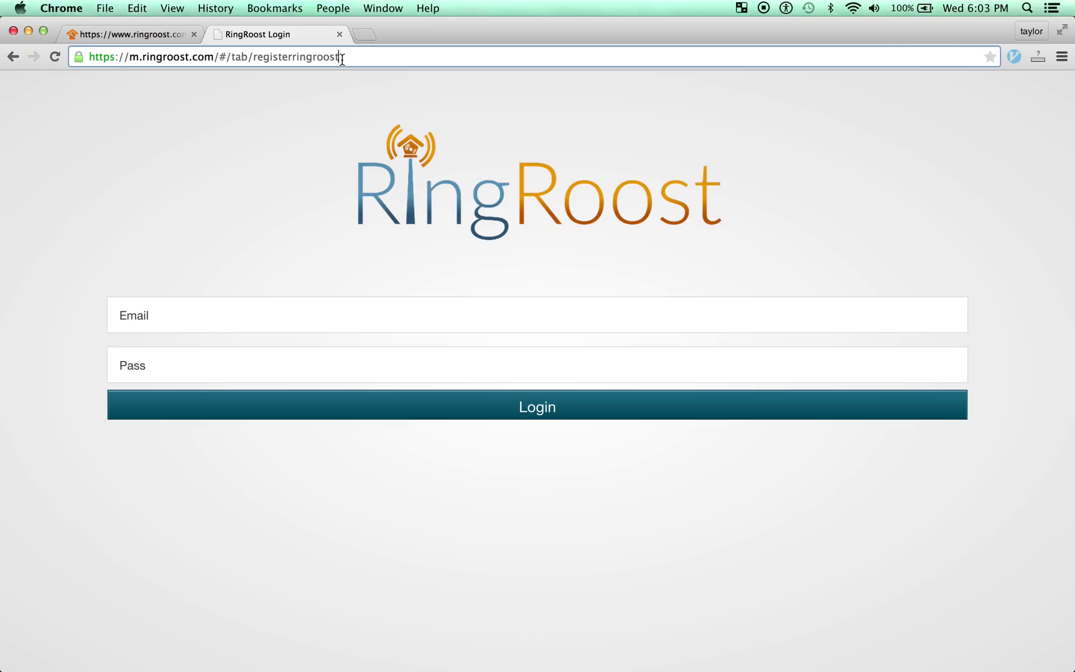
{"action": "left_click", "coordinate": [137, 33]}
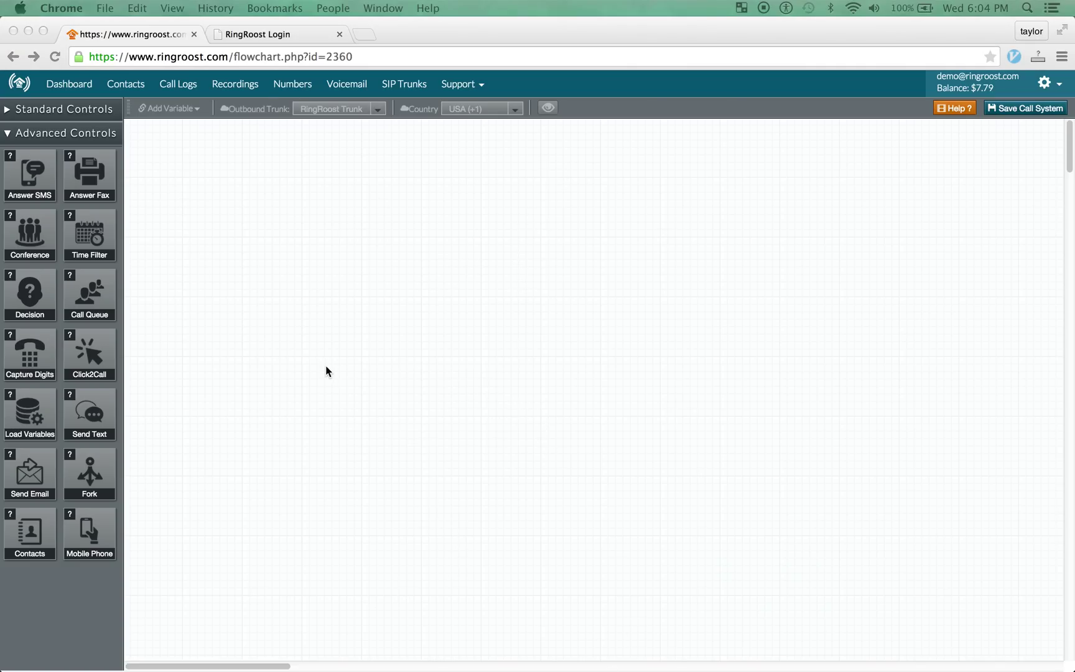
{"action": "left_click", "coordinate": [266, 37]}
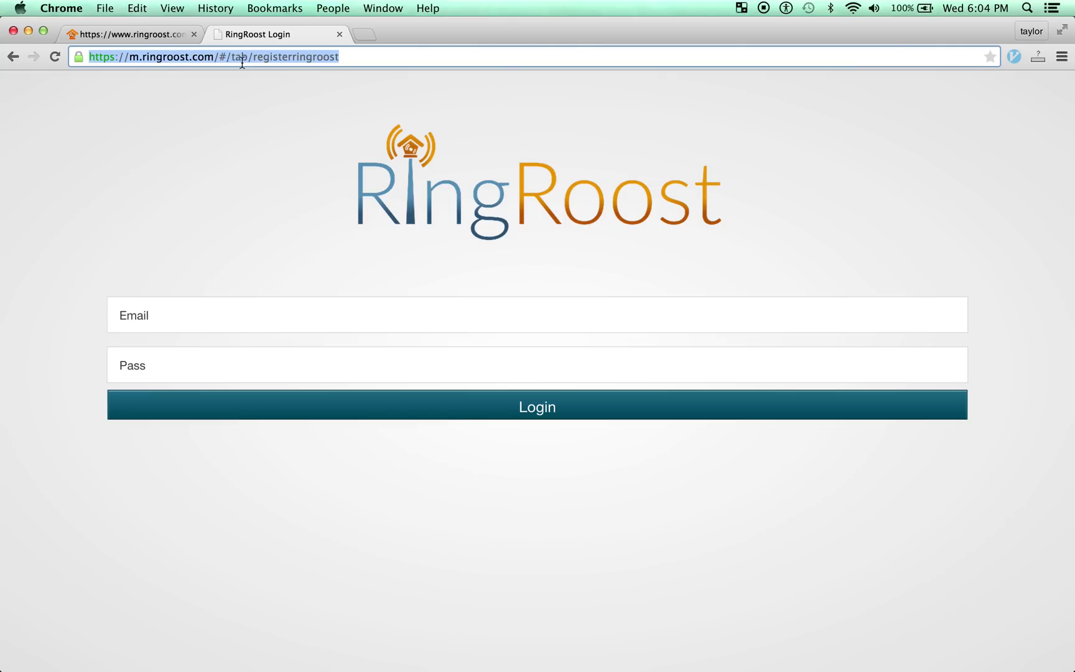
{"action": "left_click", "coordinate": [111, 34]}
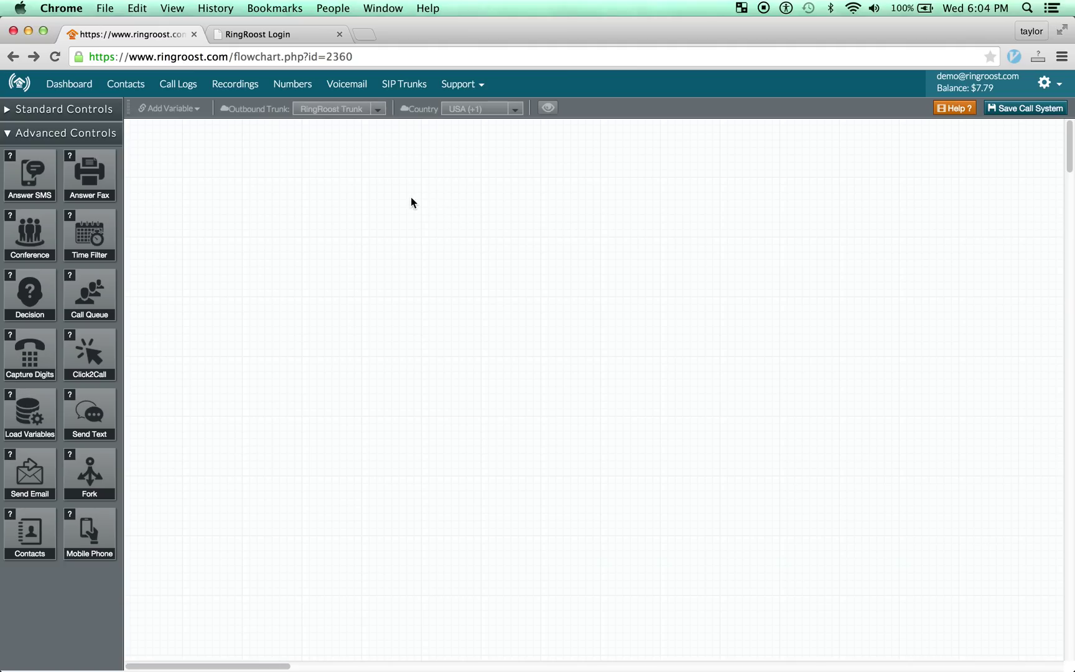
Place an Answer Call step and a Mobile Phone step below it on the canvas.
{"action": "left_click", "coordinate": [67, 110]}
{"action": "left_click_drag", "start_coordinate": [36, 152], "coordinate": [212, 151]}
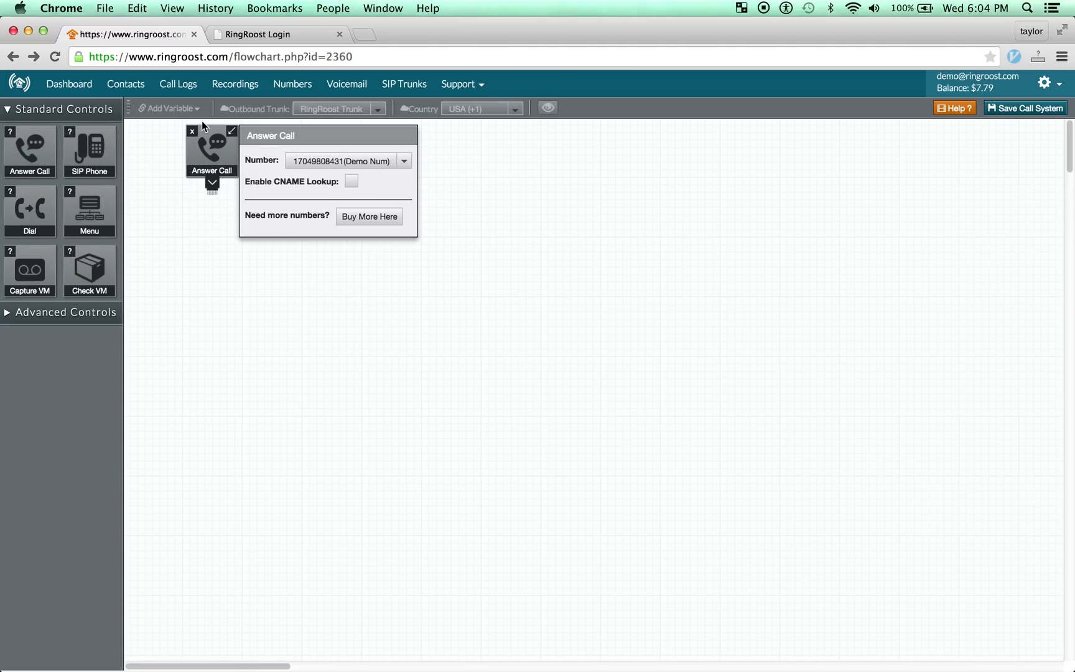
{"action": "left_click", "coordinate": [78, 111]}
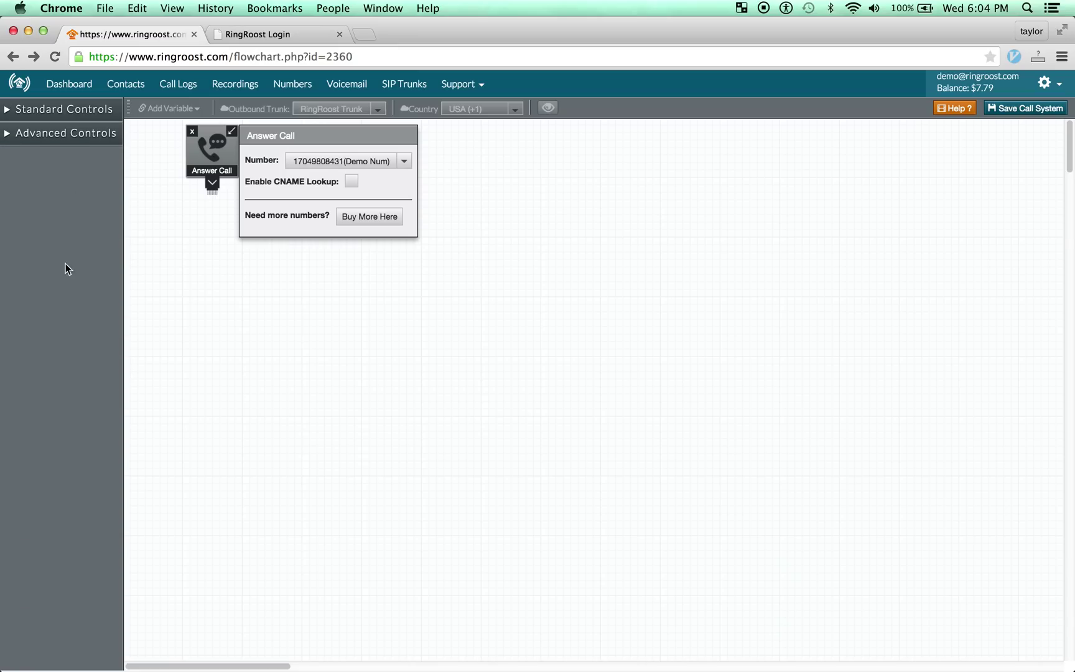
{"action": "left_click", "coordinate": [67, 135]}
{"action": "left_click_drag", "start_coordinate": [92, 546], "coordinate": [243, 396]}
Link Answer Call's output to Mobile Phone, move Answer Call top-left, and close its settings.
{"action": "left_click_drag", "start_coordinate": [213, 183], "coordinate": [215, 288]}
{"action": "left_click_drag", "start_coordinate": [209, 153], "coordinate": [147, 146]}
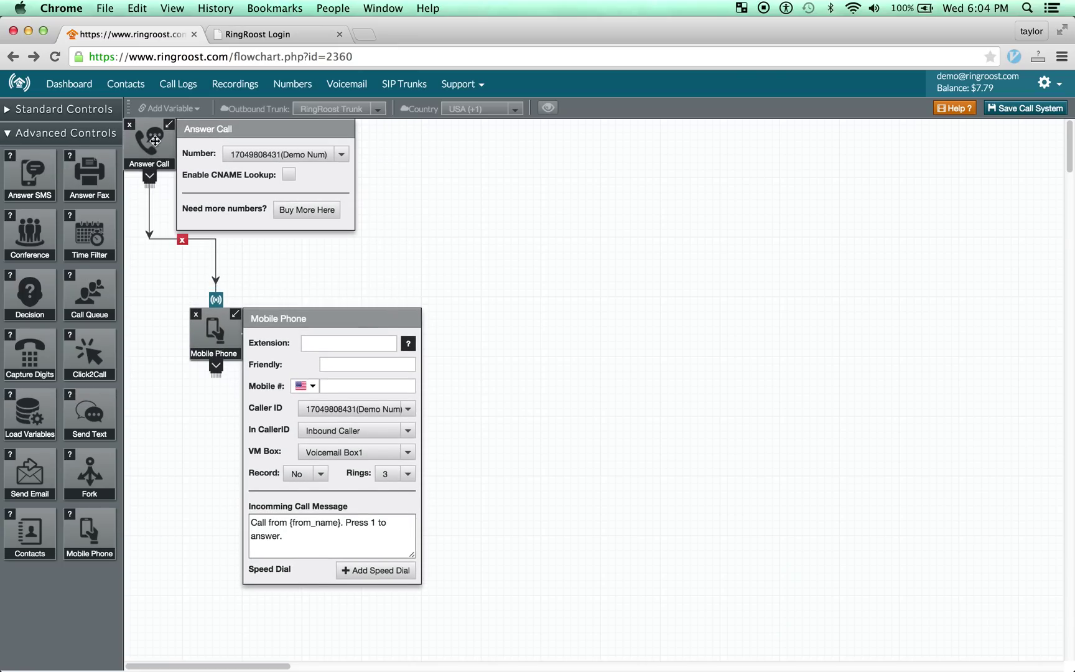
{"action": "left_click", "coordinate": [170, 128]}
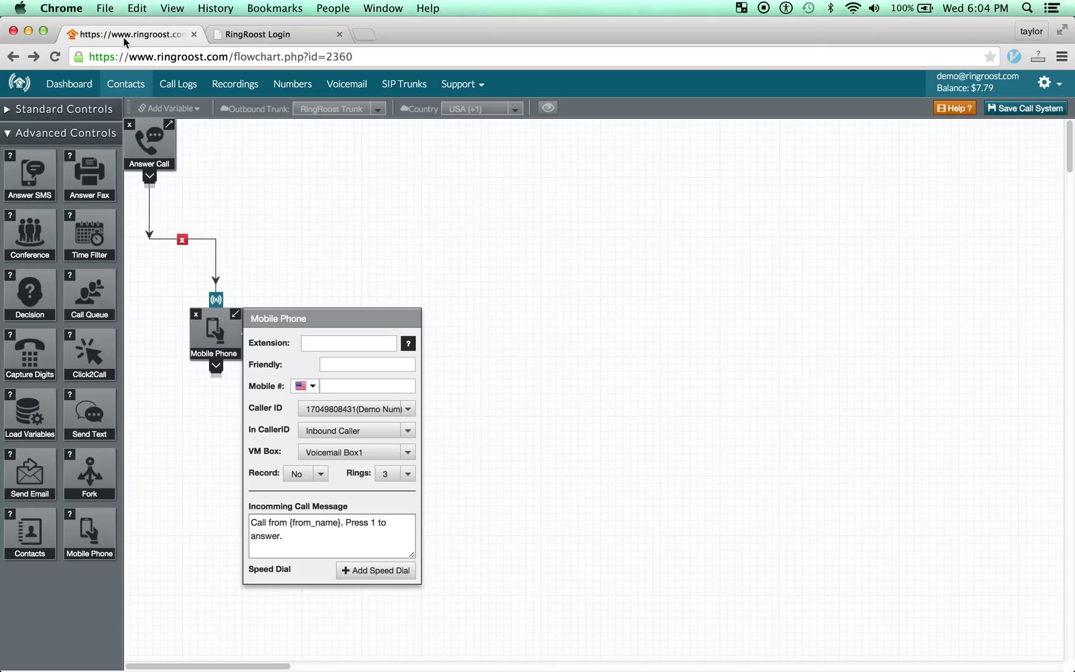
{"action": "left_click_drag", "start_coordinate": [214, 344], "coordinate": [212, 325]}
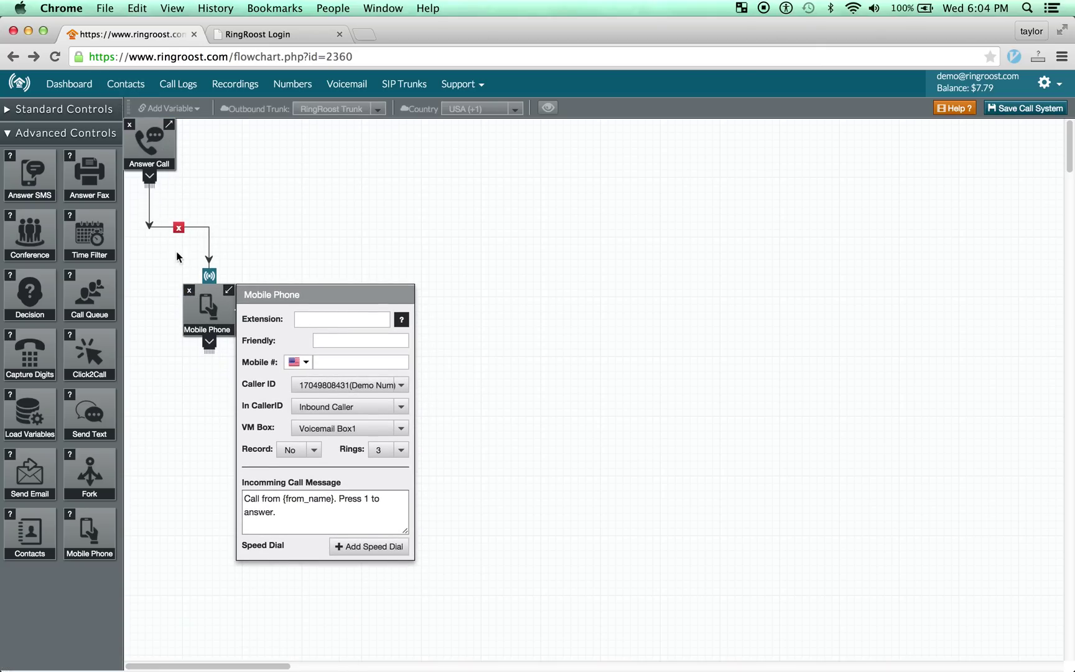
Enter the mobile number to ring in the Mobile # field, leaving the incoming message unchanged.
{"action": "left_click", "coordinate": [351, 363]}
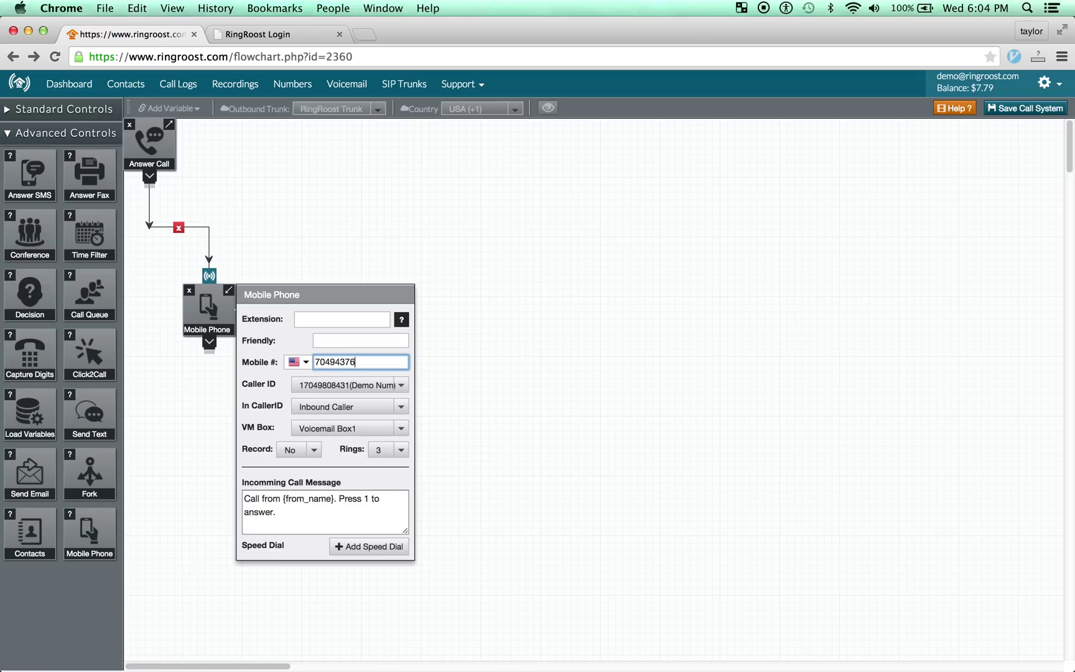
{"action": "left_click", "coordinate": [358, 513]}
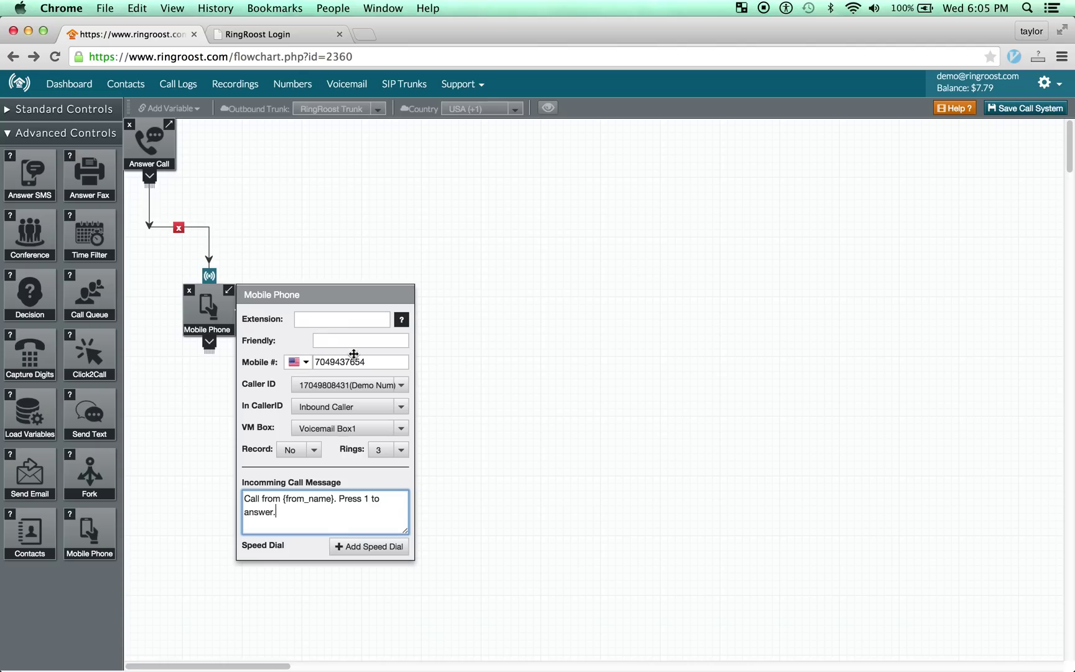
{"action": "left_click", "coordinate": [373, 362]}
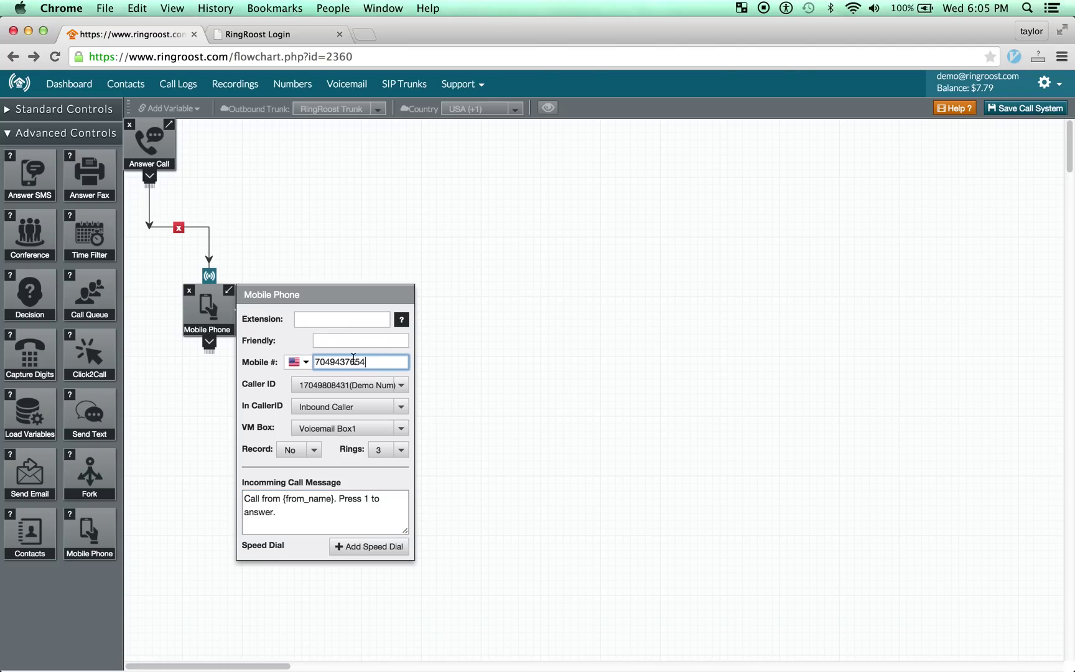
{"action": "left_click", "coordinate": [343, 515]}
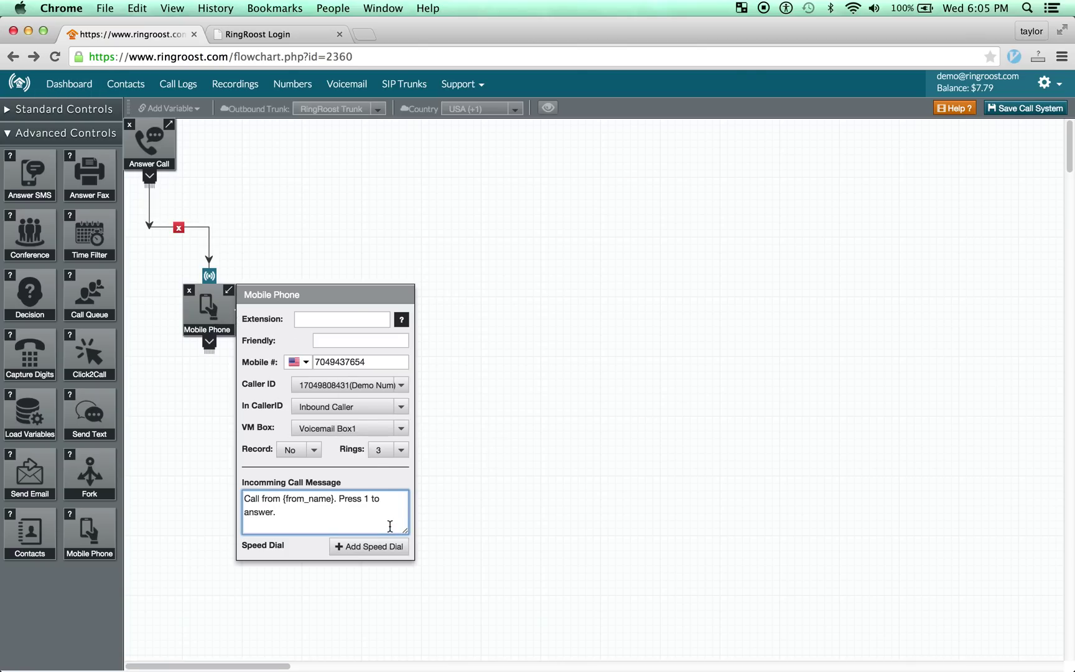
{"action": "left_click", "coordinate": [381, 364]}
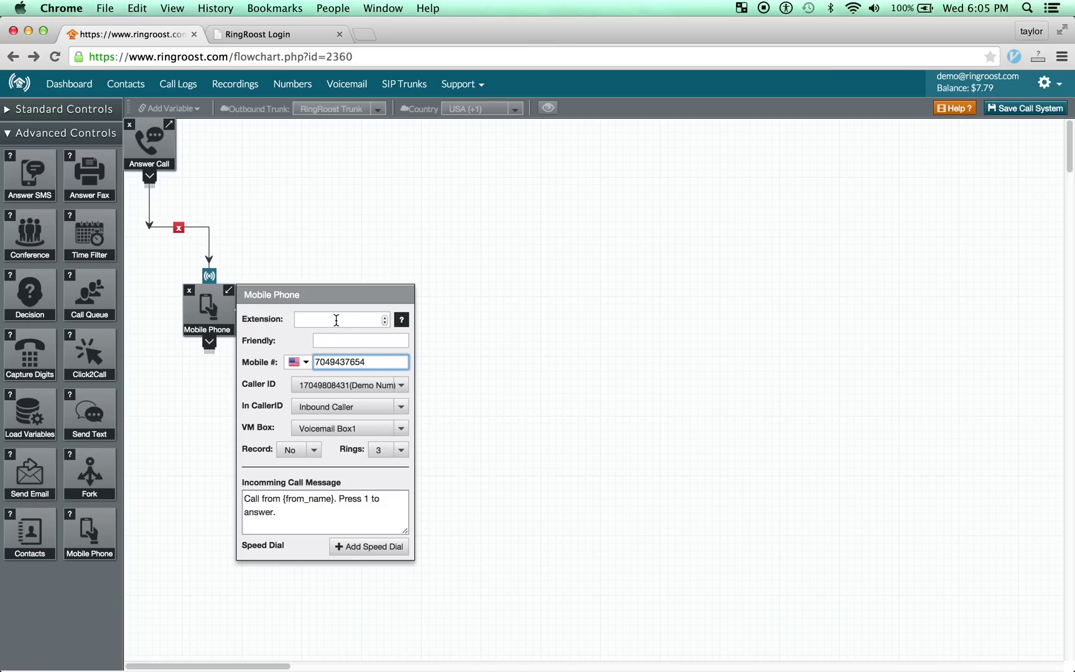
Enter extension 12 and a friendly display name in the Mobile Phone step's fields.
{"action": "left_click", "coordinate": [336, 321]}
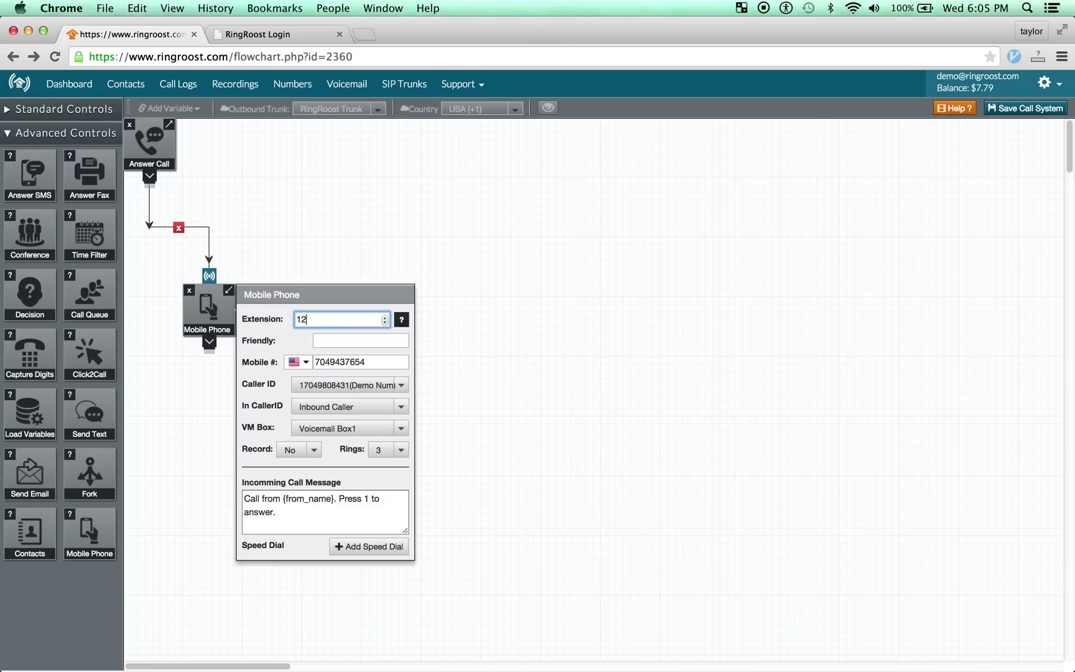
{"action": "left_click", "coordinate": [330, 340]}
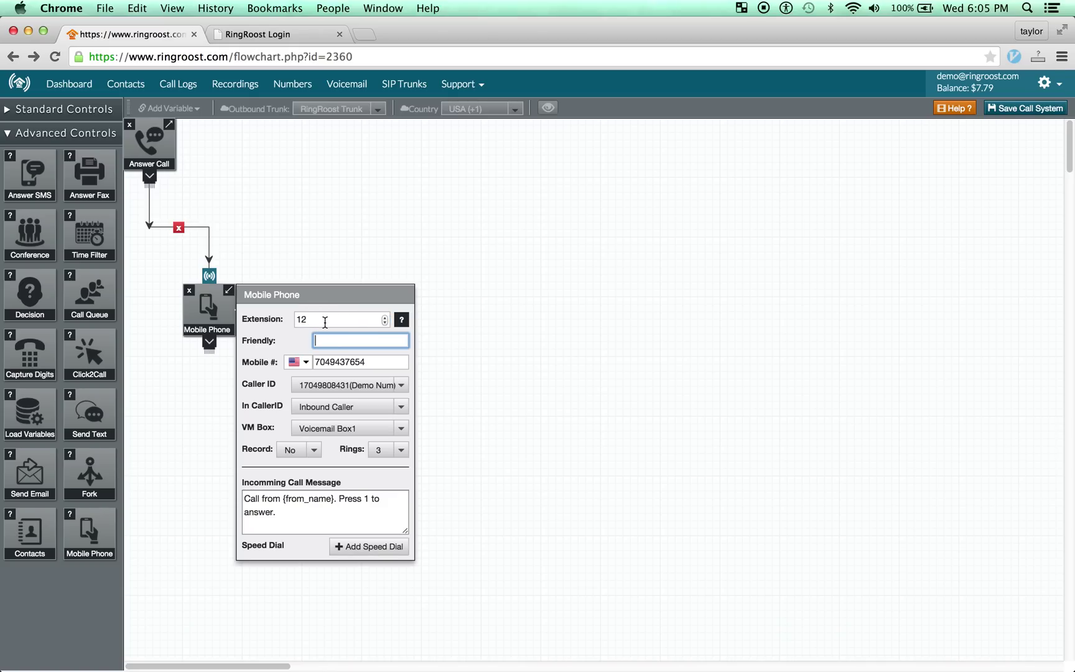
{"action": "left_click", "coordinate": [327, 319]}
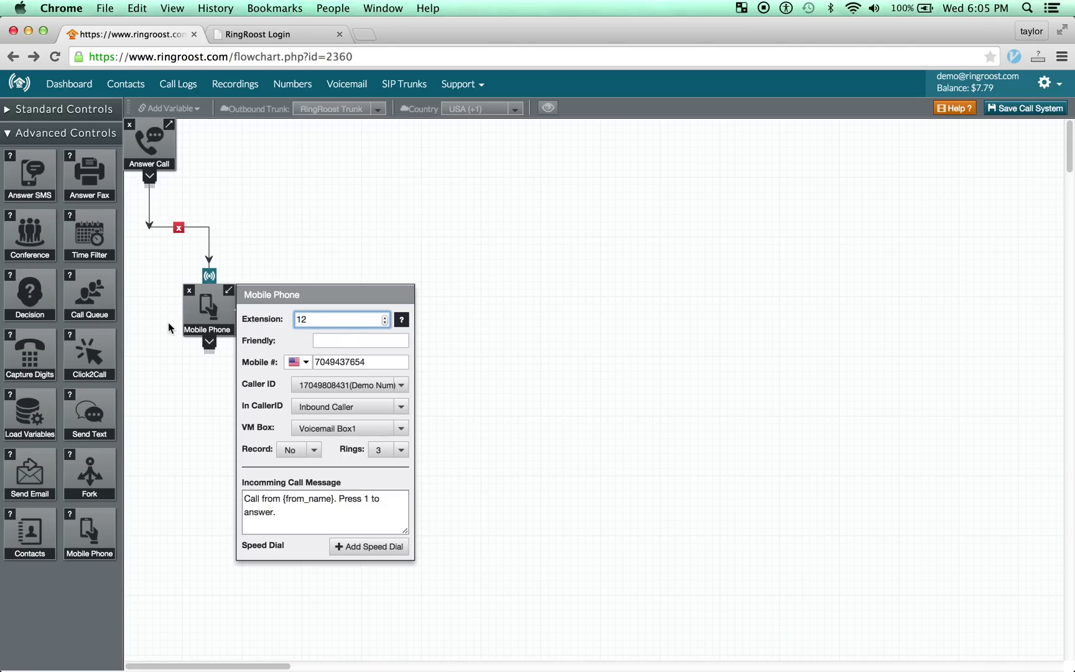
{"action": "left_click_drag", "start_coordinate": [194, 315], "coordinate": [191, 321]}
{"action": "left_click_drag", "start_coordinate": [168, 390], "coordinate": [299, 382]}
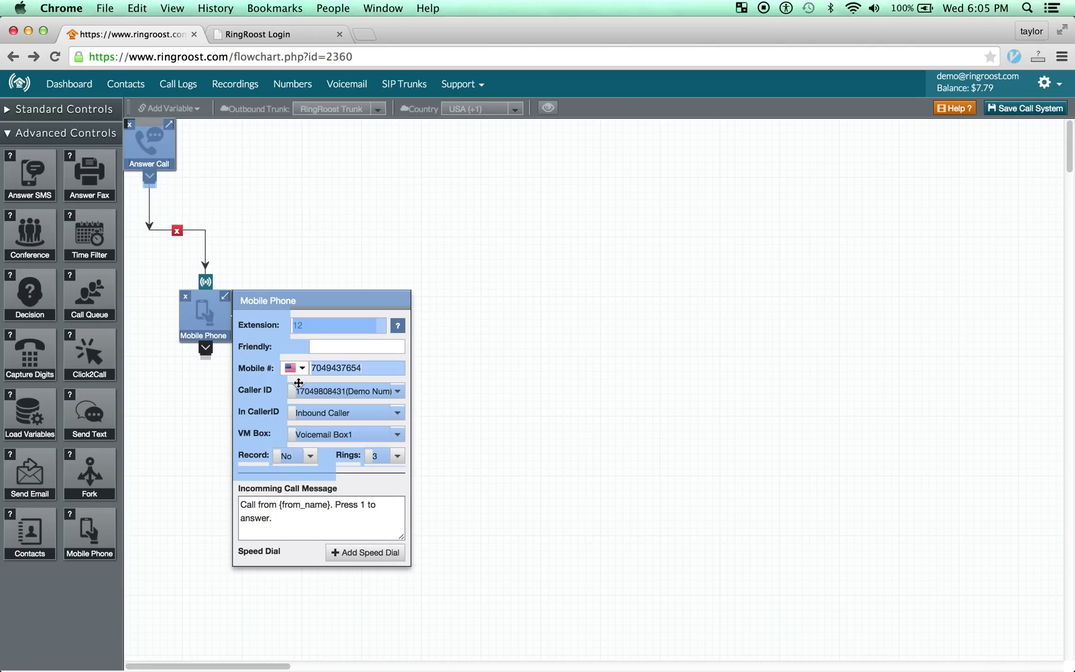
{"action": "left_click", "coordinate": [333, 346]}
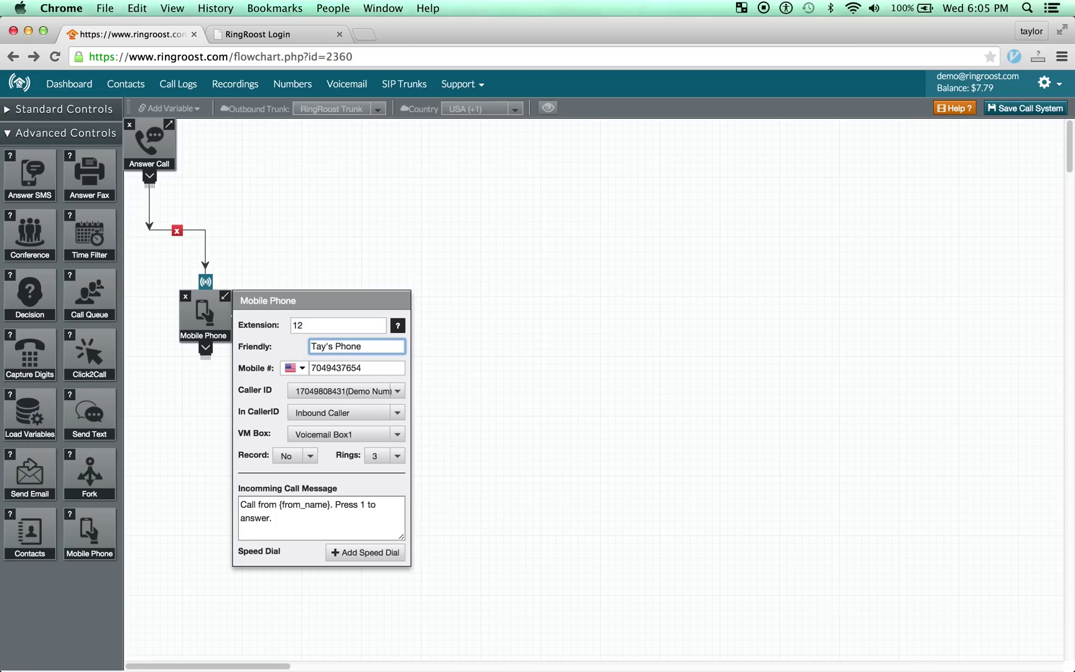
{"action": "left_click", "coordinate": [383, 368]}
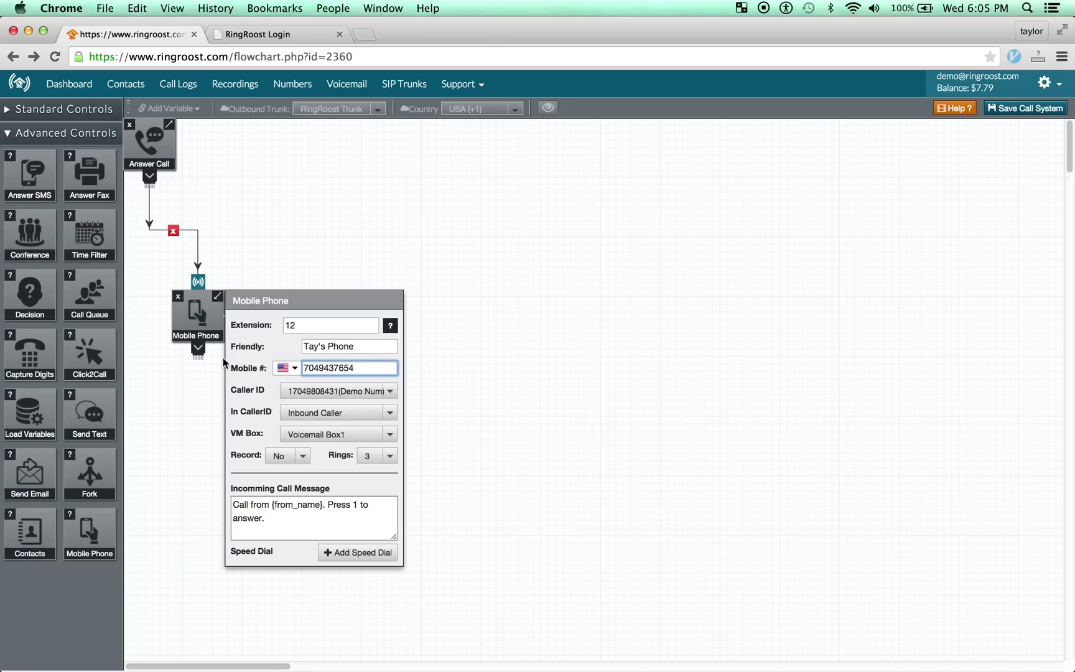
{"action": "left_click", "coordinate": [350, 399]}
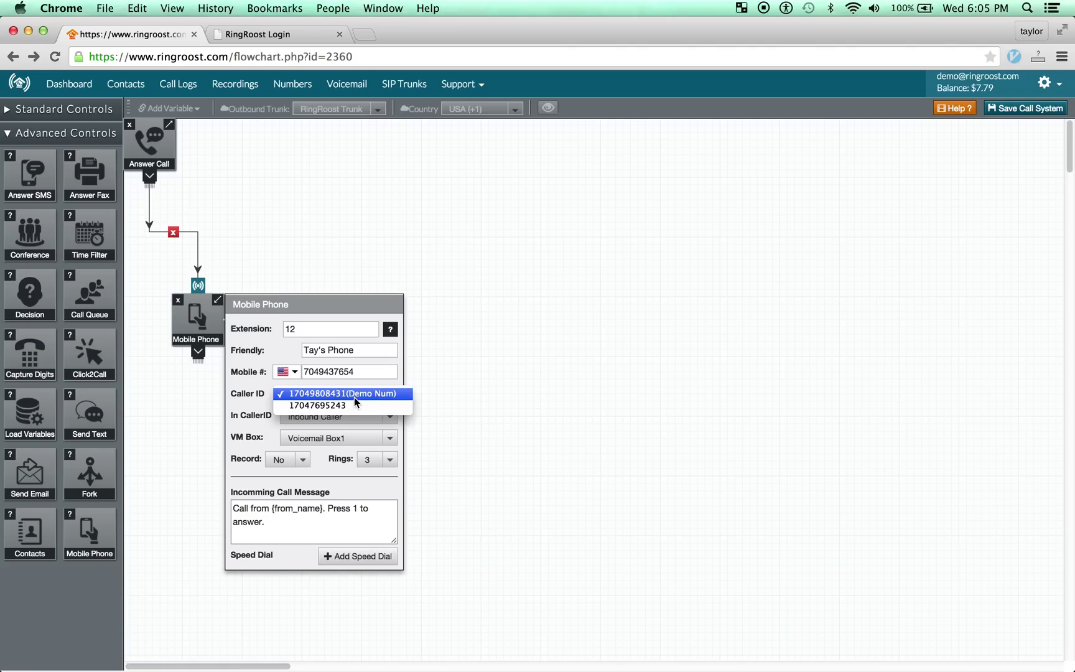
{"action": "left_click", "coordinate": [367, 396]}
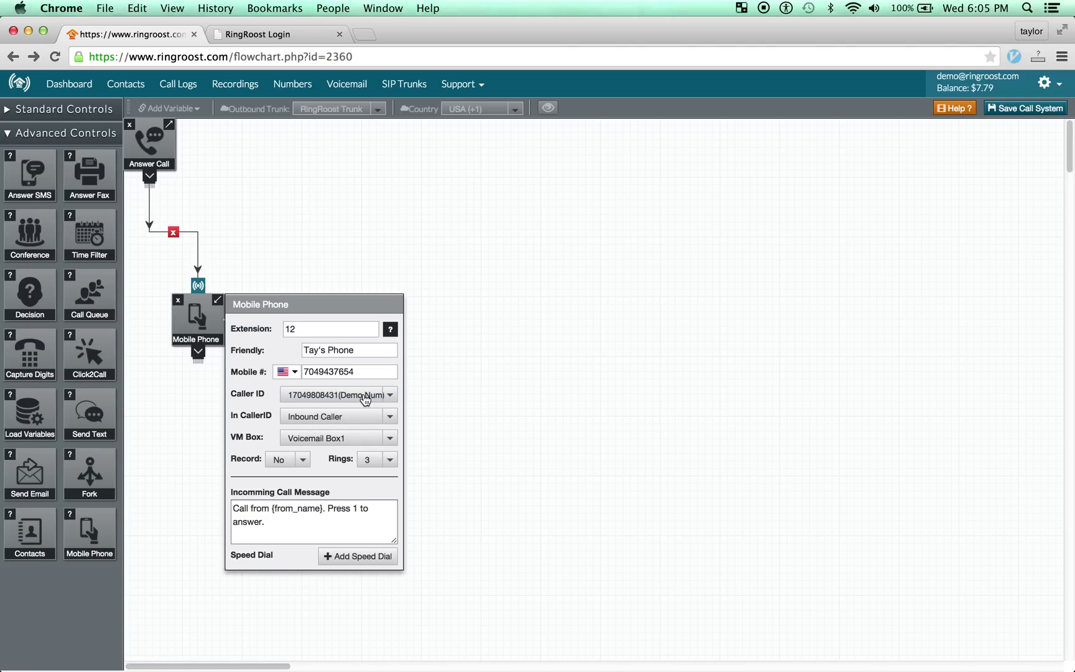
{"action": "left_click", "coordinate": [361, 415]}
{"action": "left_click", "coordinate": [379, 418]}
{"action": "left_click_drag", "start_coordinate": [222, 310], "coordinate": [261, 300]}
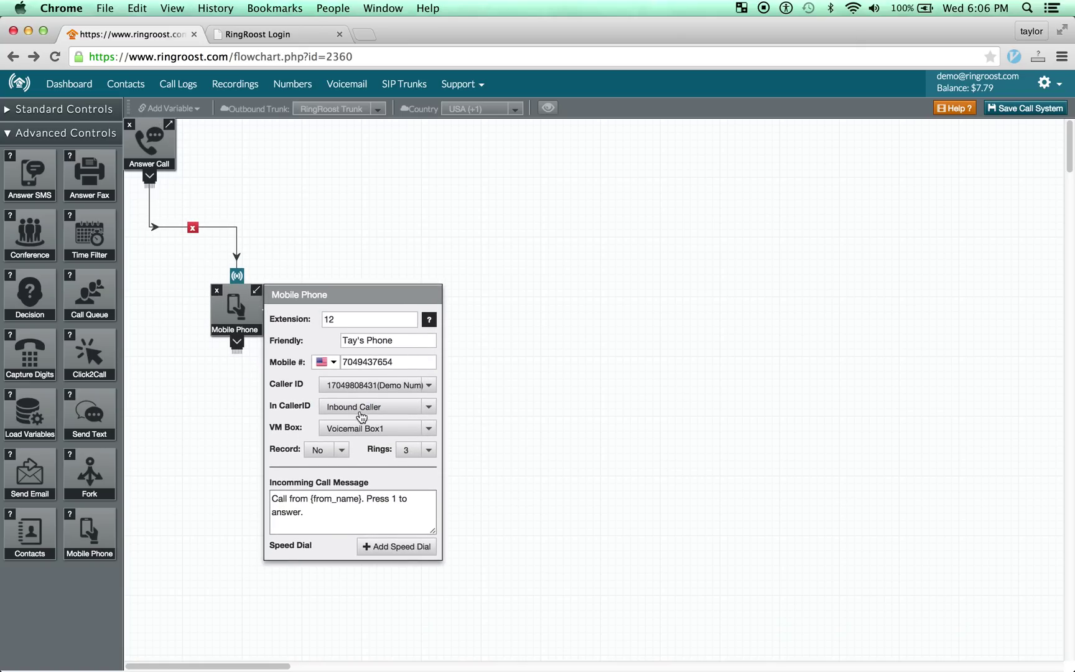
{"action": "left_click", "coordinate": [400, 409]}
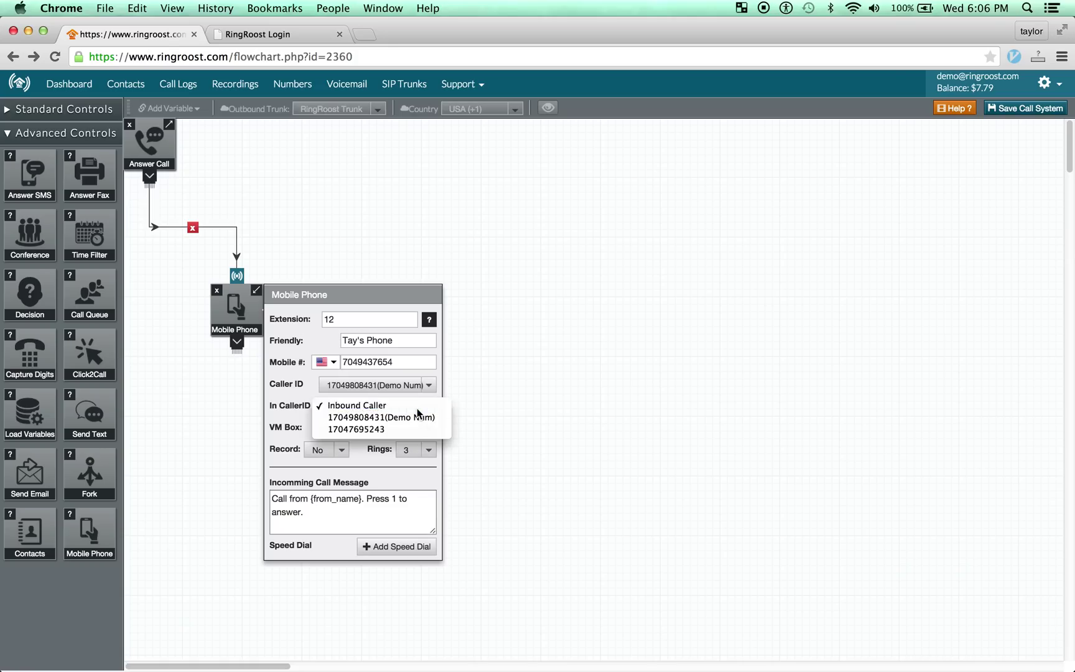
{"action": "left_click", "coordinate": [415, 407]}
{"action": "left_click", "coordinate": [392, 406]}
{"action": "left_click", "coordinate": [392, 405]}
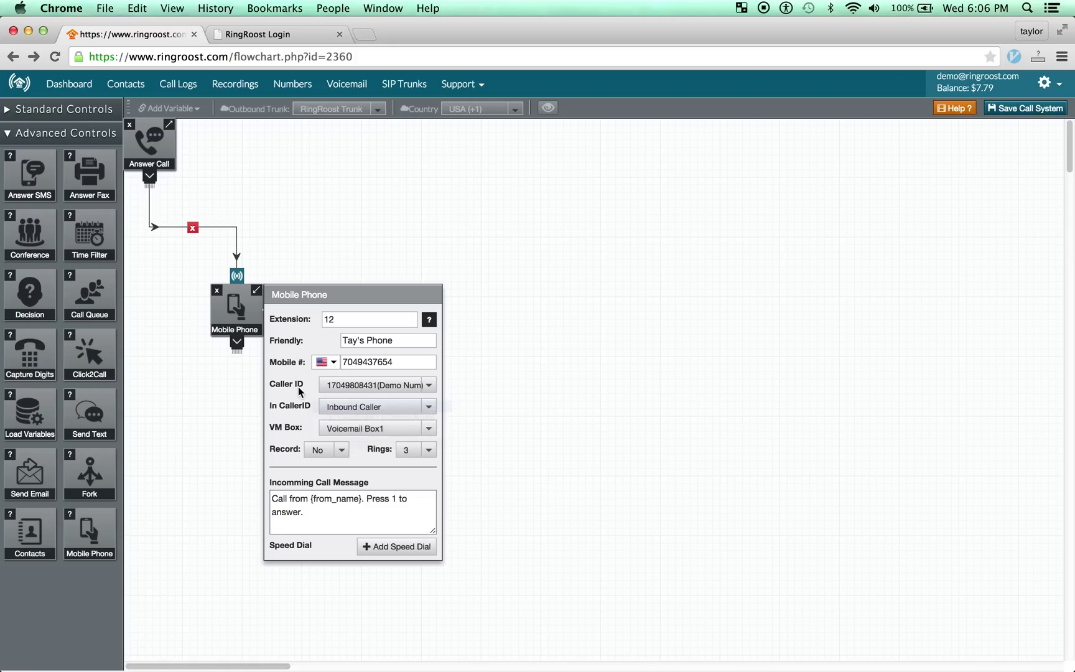
{"action": "left_click", "coordinate": [359, 407]}
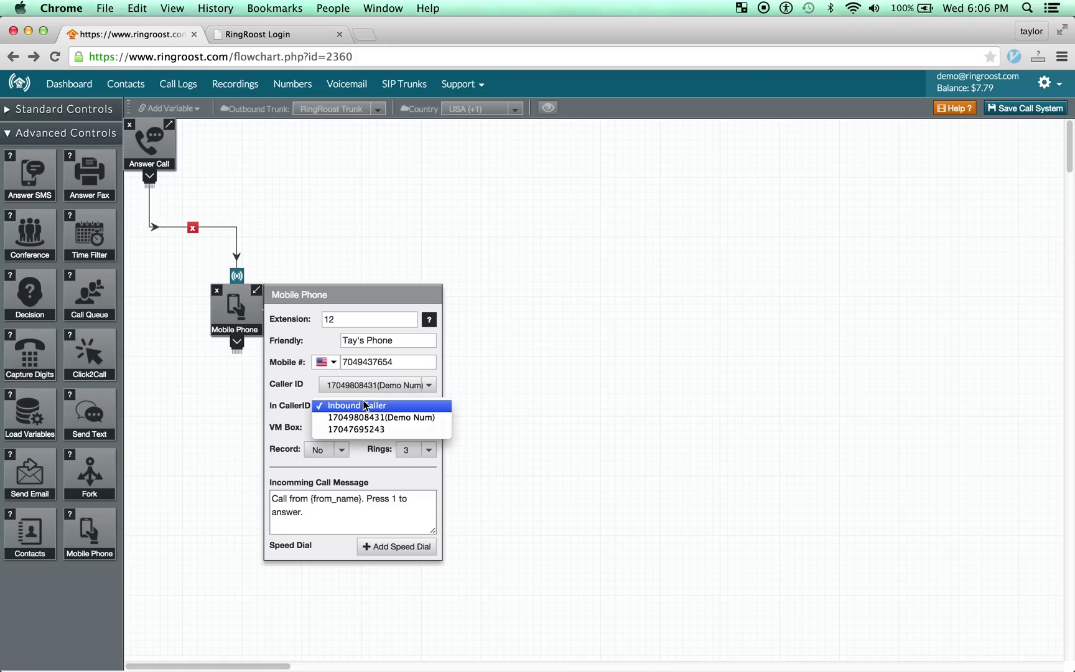
{"action": "left_click", "coordinate": [410, 419]}
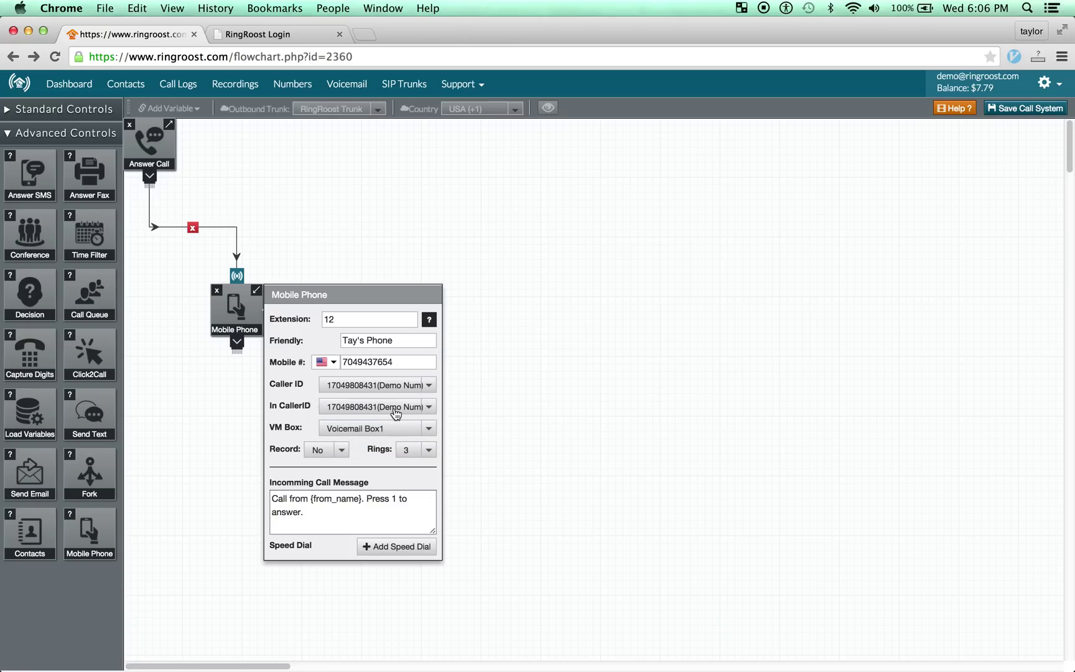
{"action": "left_click", "coordinate": [413, 410]}
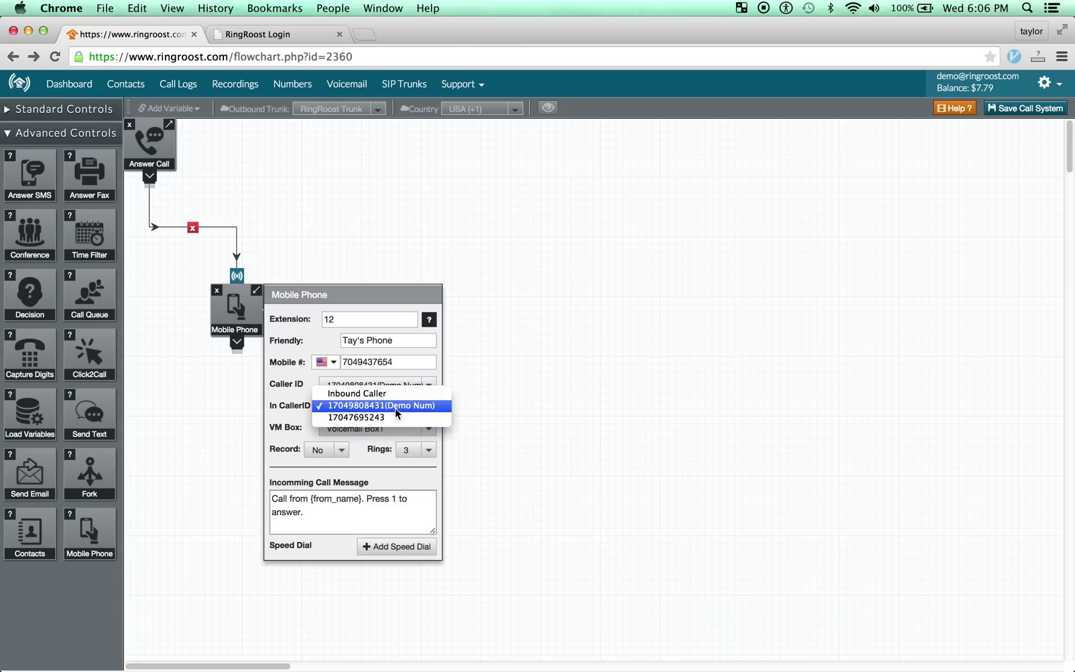
{"action": "left_click", "coordinate": [406, 410]}
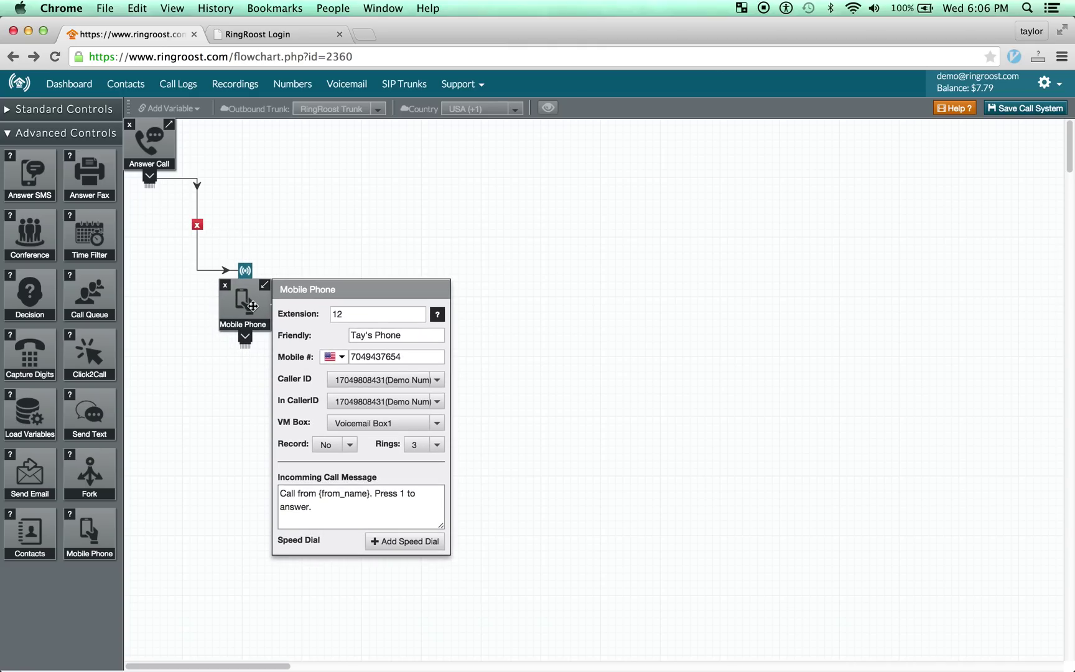
Keep Voicemail Box1 as the voicemail box and reposition the Mobile Phone node.
{"action": "left_click_drag", "start_coordinate": [252, 305], "coordinate": [247, 300]}
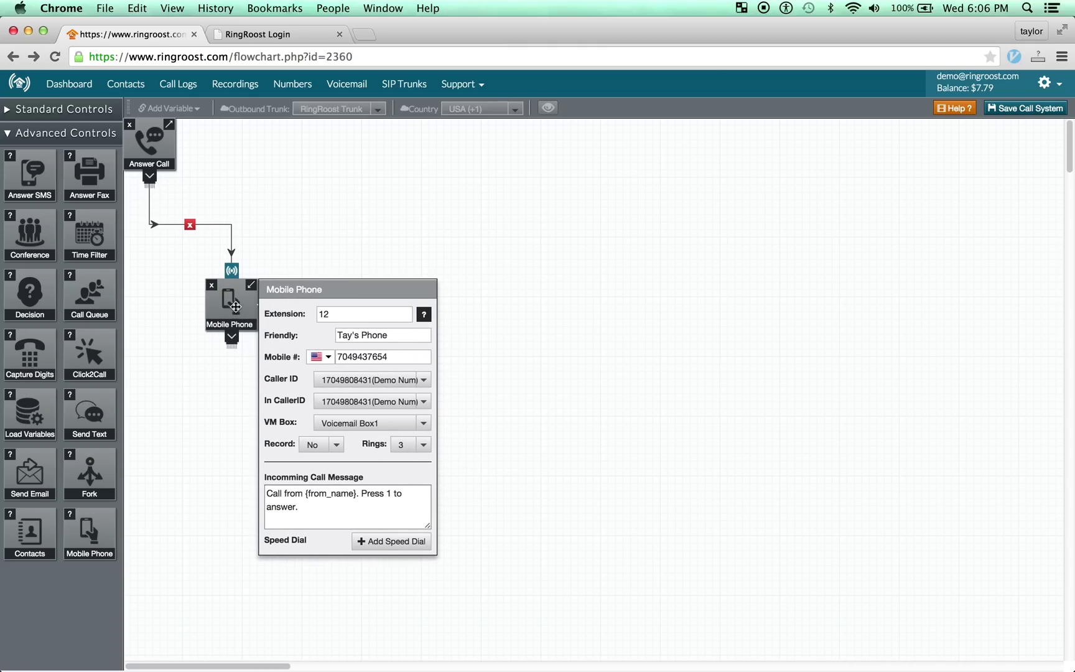
{"action": "left_click_drag", "start_coordinate": [235, 308], "coordinate": [239, 313]}
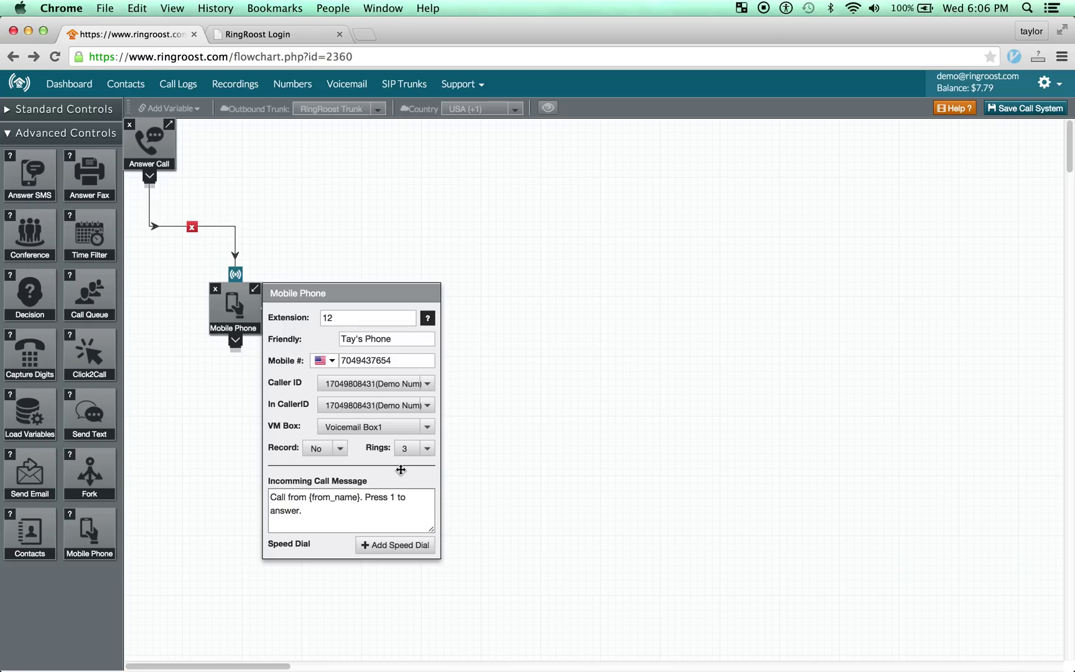
{"action": "left_click", "coordinate": [385, 434]}
{"action": "left_click", "coordinate": [398, 428]}
{"action": "left_click_drag", "start_coordinate": [239, 313], "coordinate": [268, 303]}
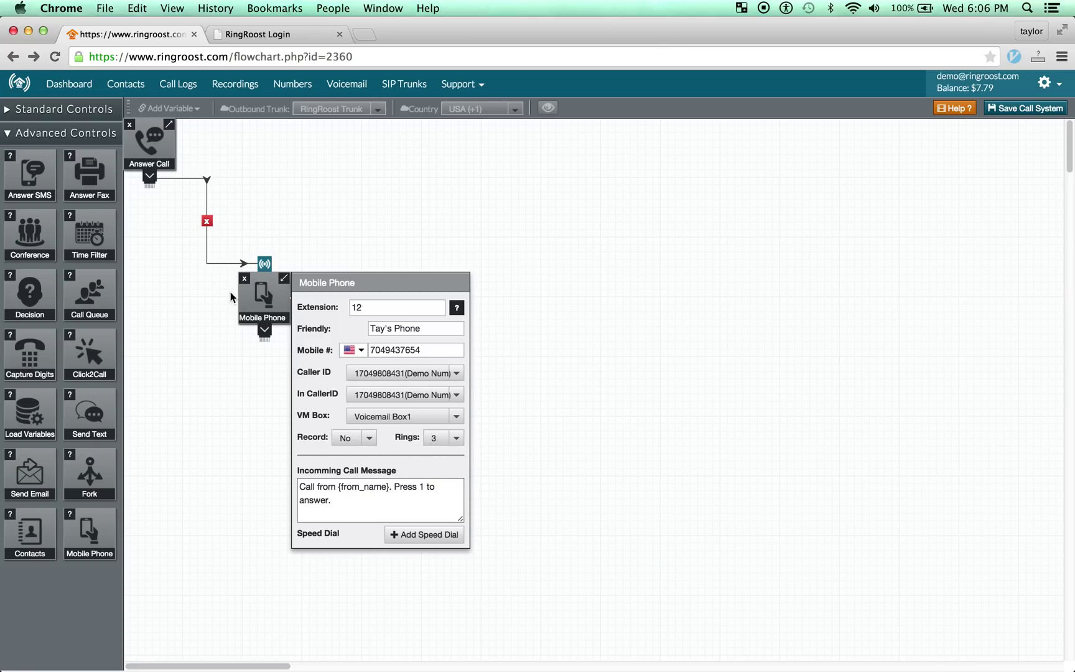
{"action": "left_click_drag", "start_coordinate": [263, 306], "coordinate": [255, 311]}
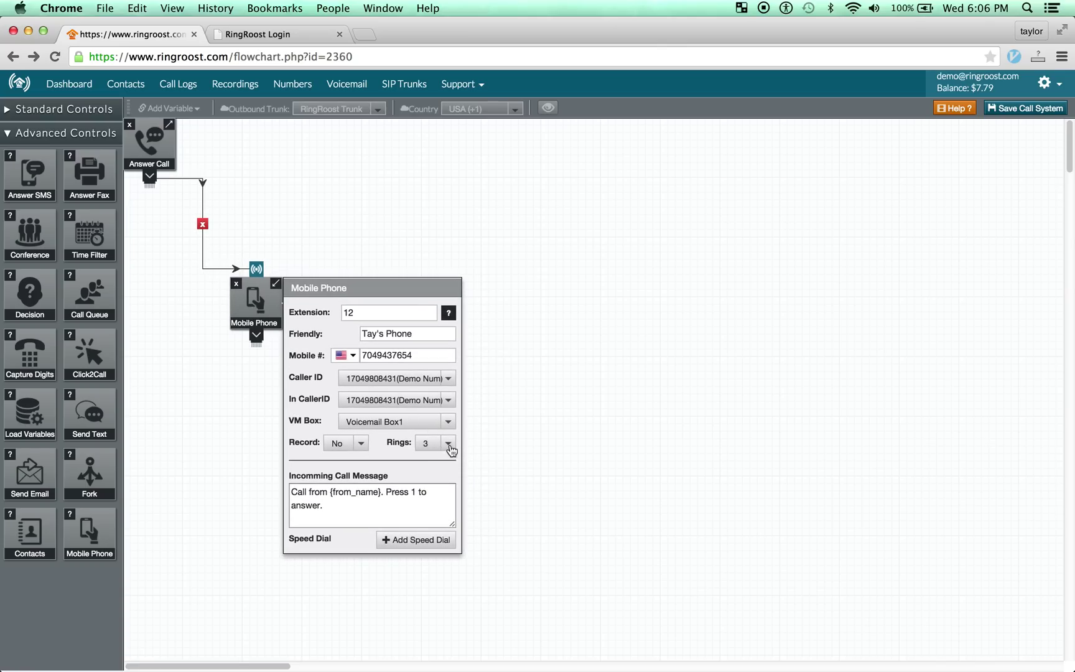
{"action": "left_click", "coordinate": [366, 516]}
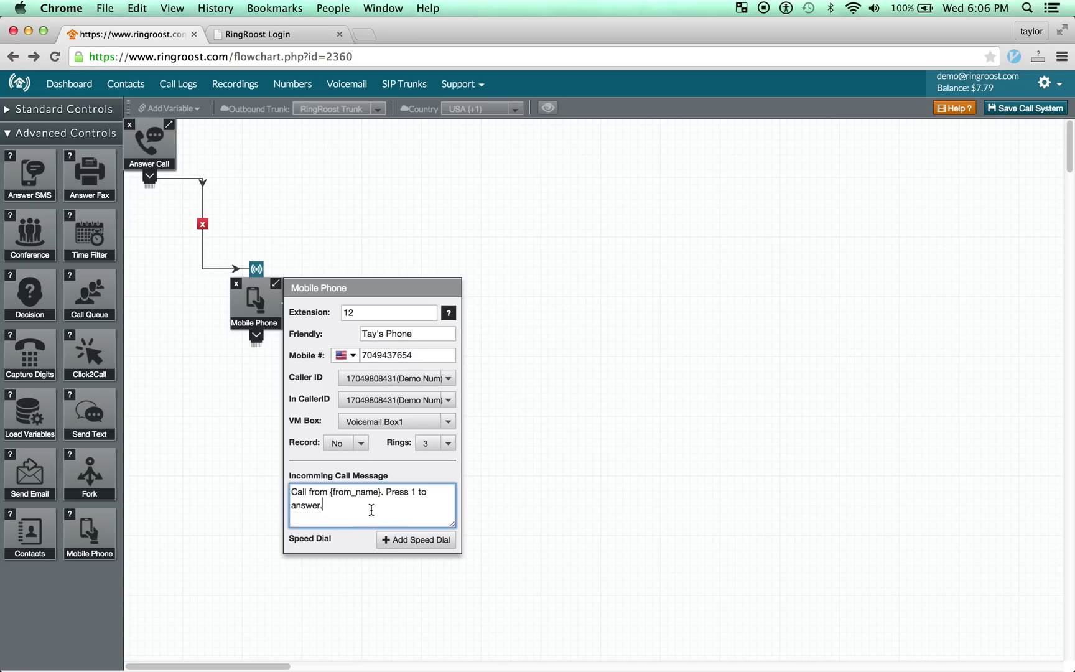
Review the incoming message 'Call from {from_name}. Press 1 to answer.' without changing it.
{"action": "left_click_drag", "start_coordinate": [347, 515], "coordinate": [268, 472]}
{"action": "left_click", "coordinate": [340, 514]}
{"action": "left_click_drag", "start_coordinate": [258, 305], "coordinate": [248, 311]}
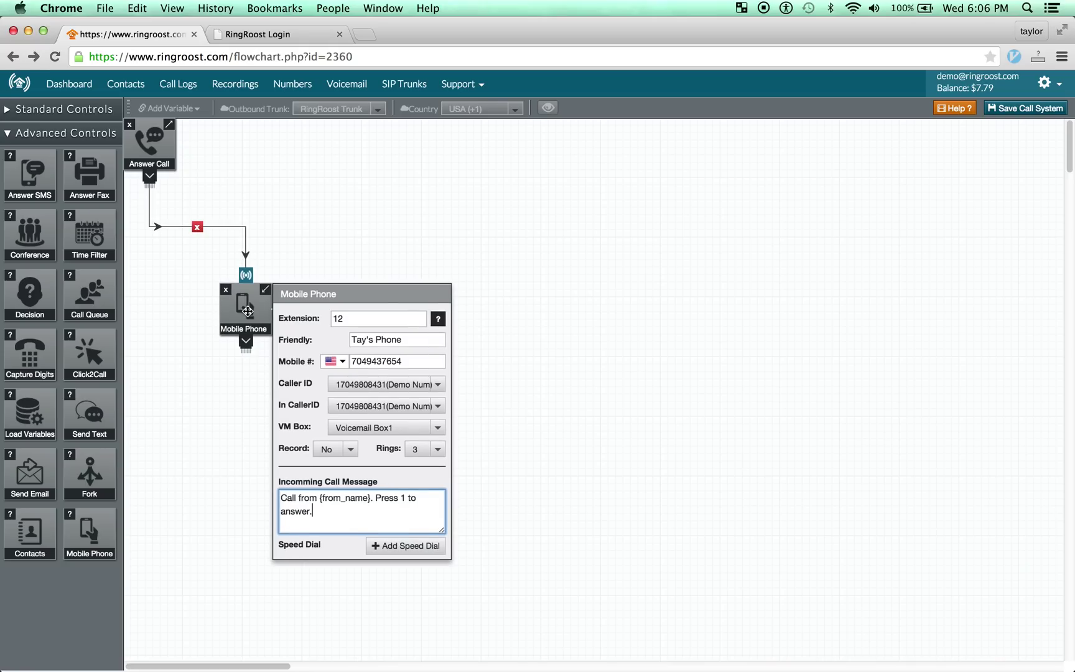
{"action": "scroll", "coordinate": [355, 503], "scroll_direction": "down", "scroll_amount": 1}
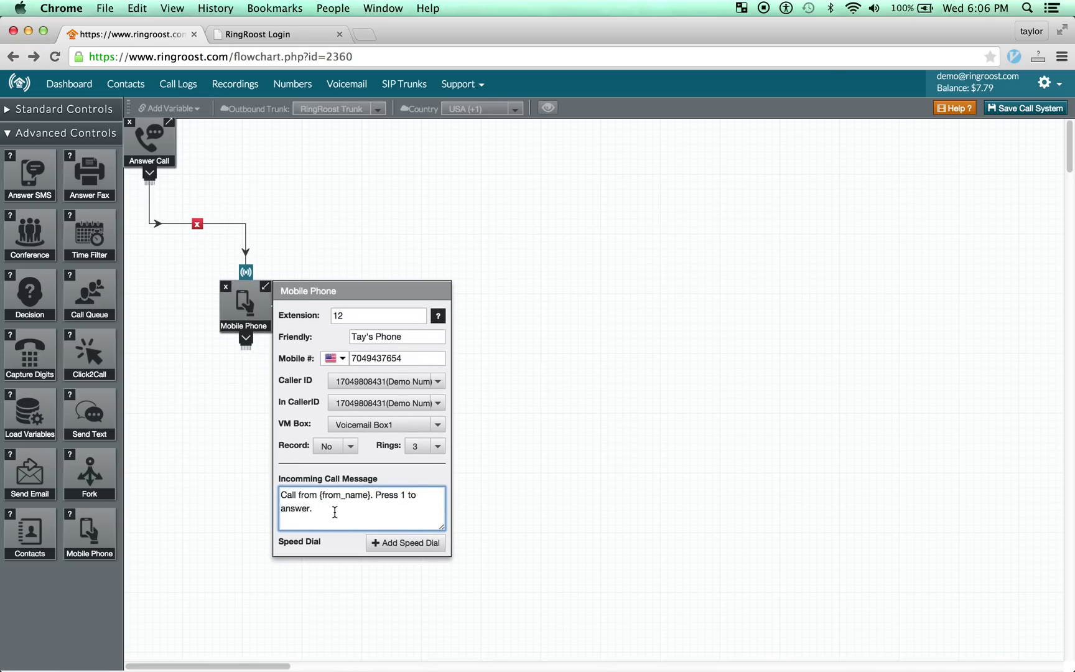
{"action": "left_click_drag", "start_coordinate": [359, 516], "coordinate": [279, 497]}
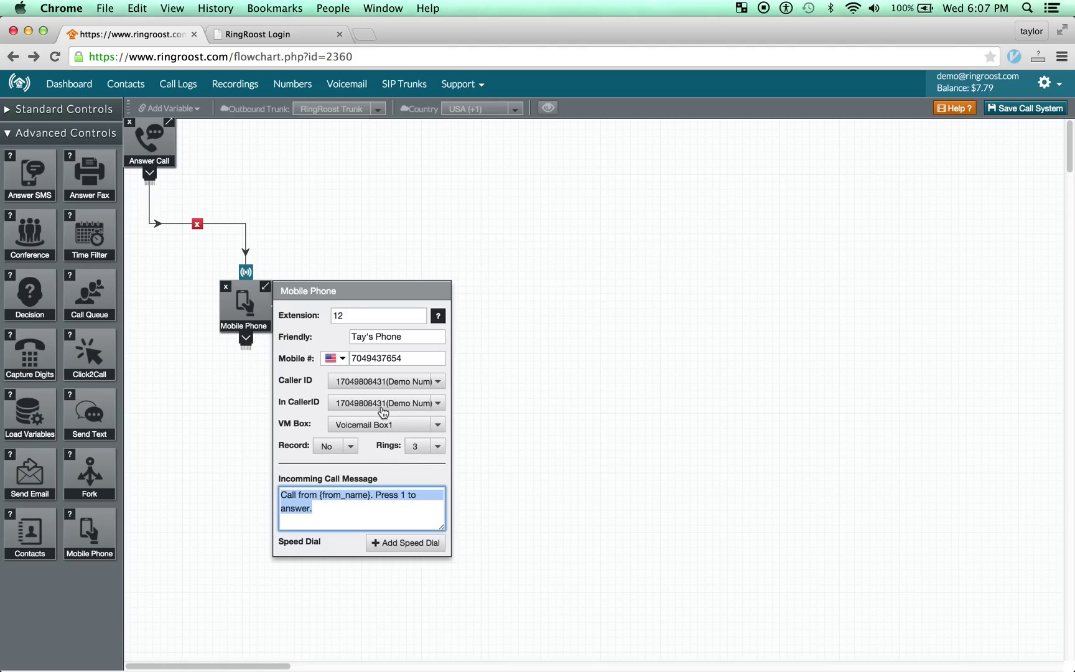
{"action": "left_click", "coordinate": [361, 514]}
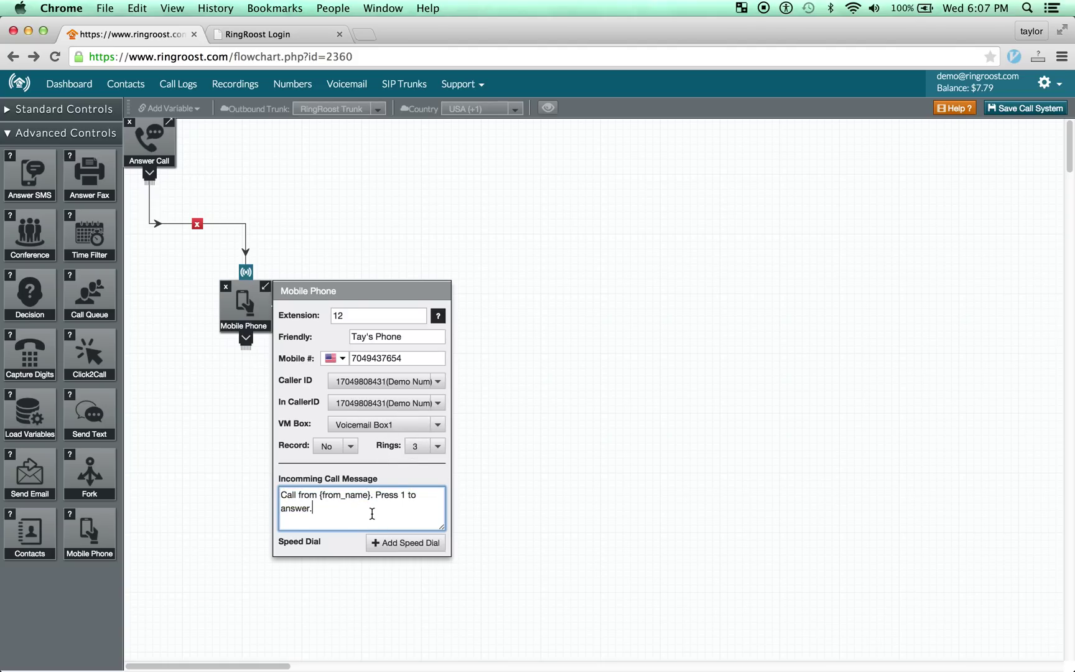
{"action": "left_click_drag", "start_coordinate": [372, 514], "coordinate": [247, 485]}
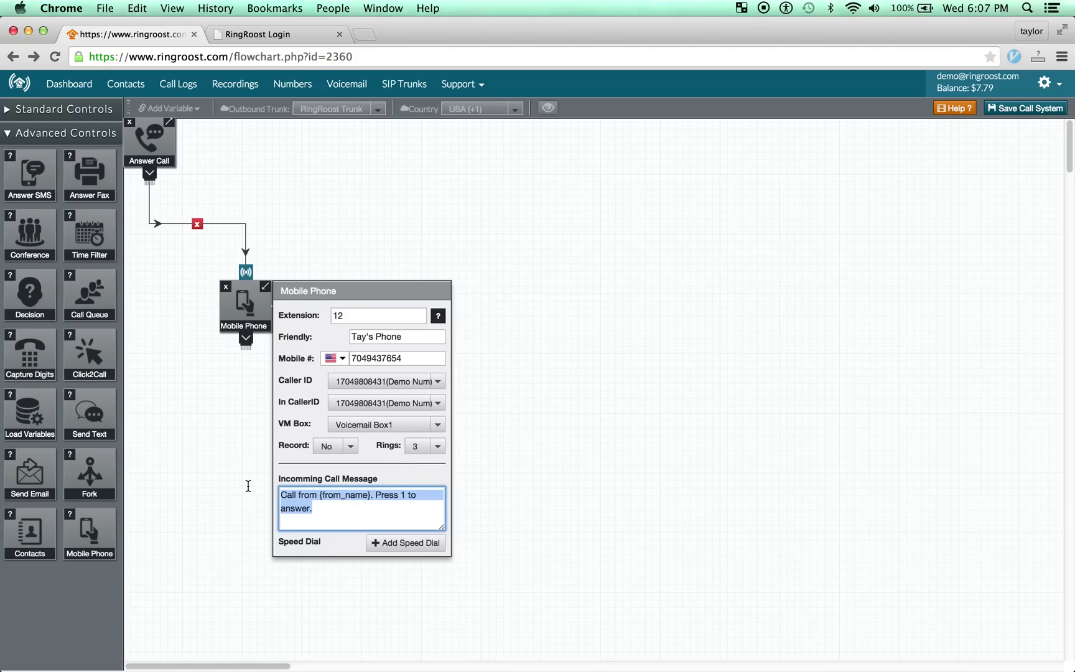
{"action": "left_click", "coordinate": [330, 513]}
{"action": "double_click", "coordinate": [346, 497]}
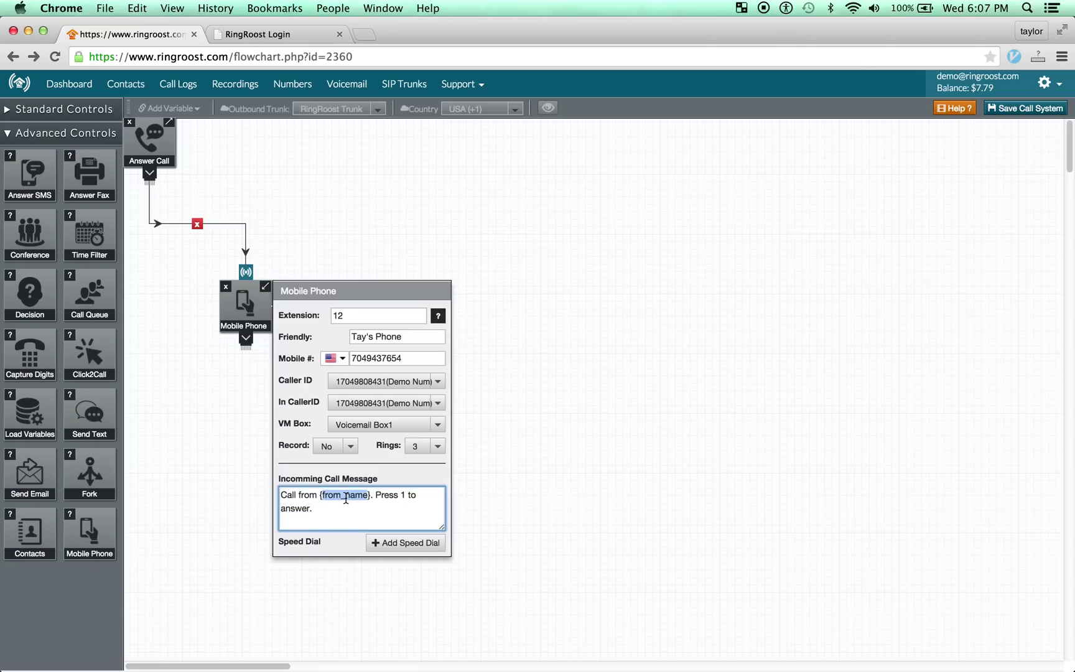
{"action": "left_click", "coordinate": [346, 519]}
Recheck the unchanged incoming message, then save the call system.
{"action": "left_click", "coordinate": [252, 315]}
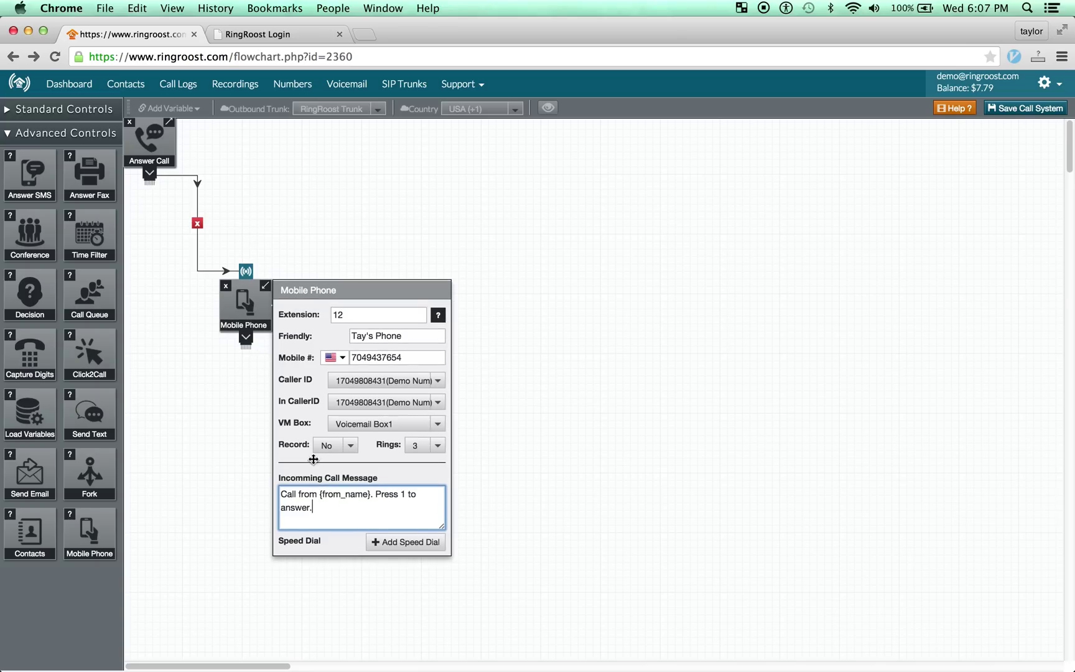
{"action": "left_click_drag", "start_coordinate": [338, 514], "coordinate": [276, 483]}
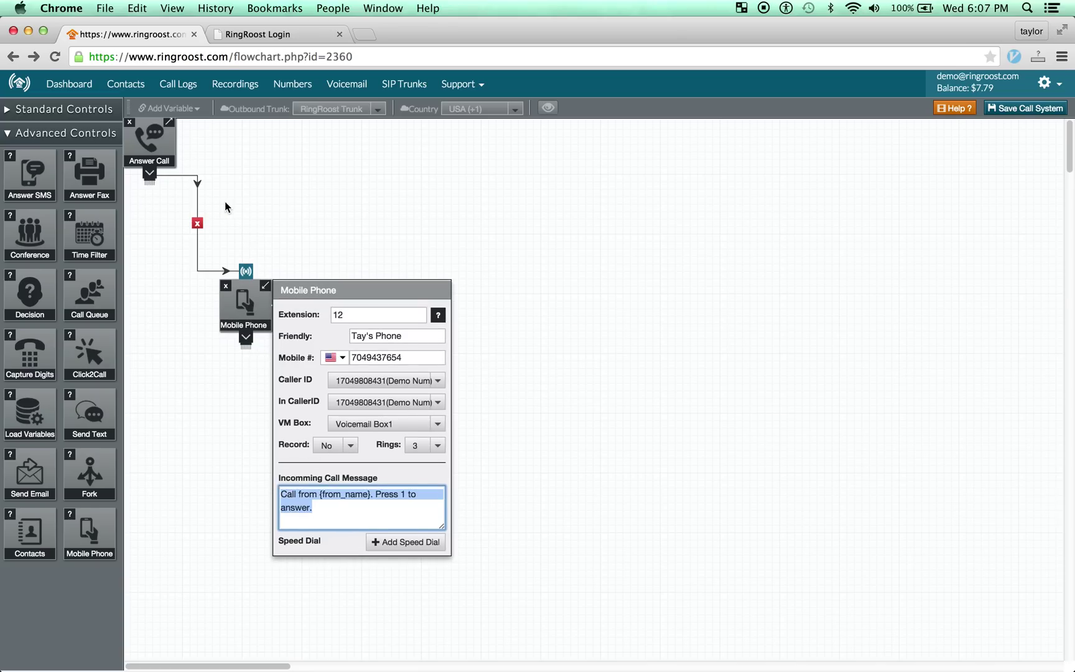
{"action": "left_click", "coordinate": [360, 521]}
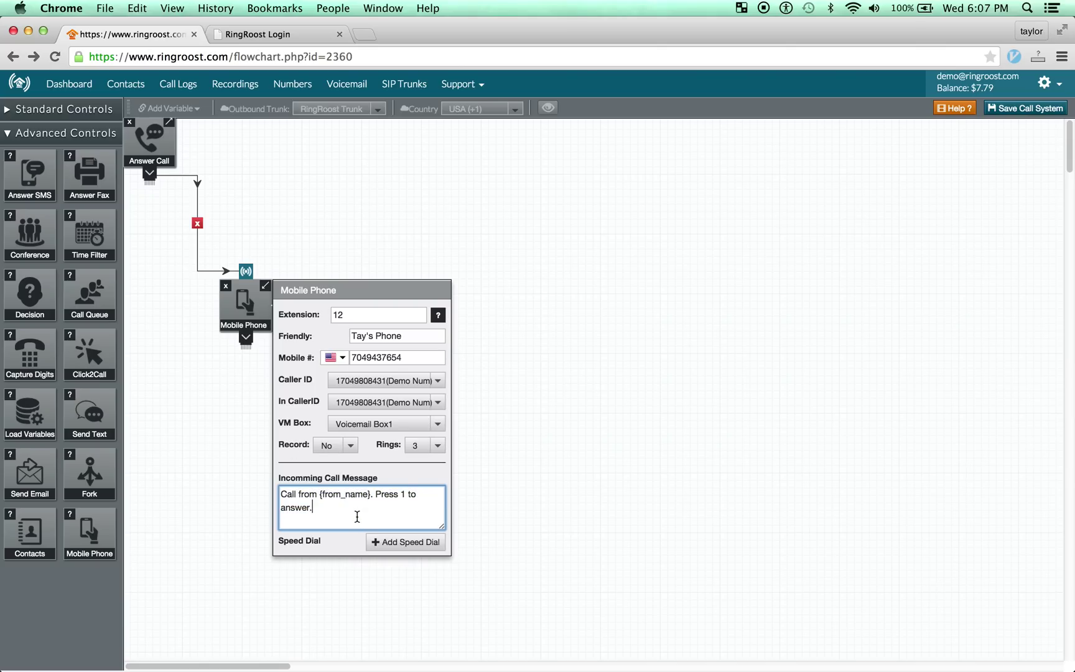
{"action": "left_click_drag", "start_coordinate": [347, 512], "coordinate": [242, 480]}
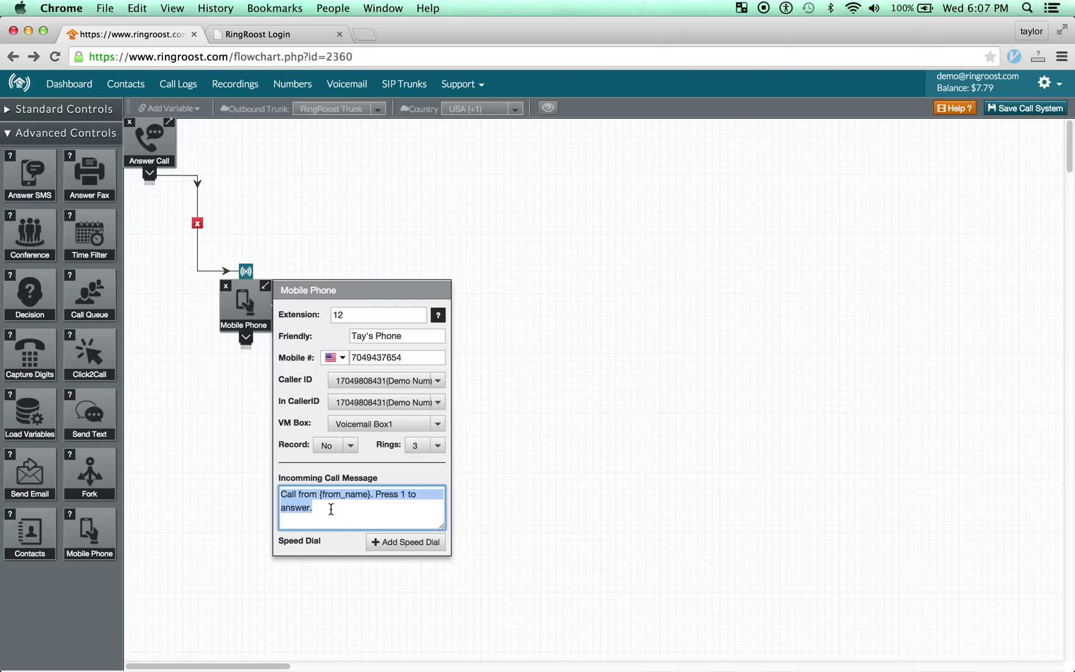
{"action": "left_click", "coordinate": [402, 512]}
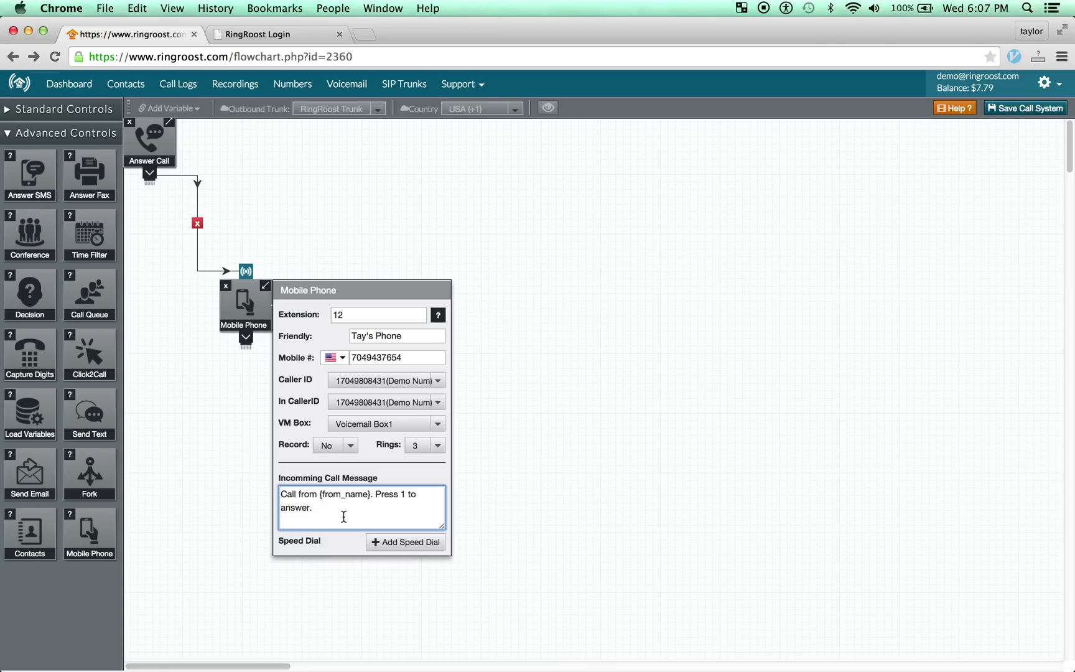
{"action": "left_click", "coordinate": [1034, 110]}
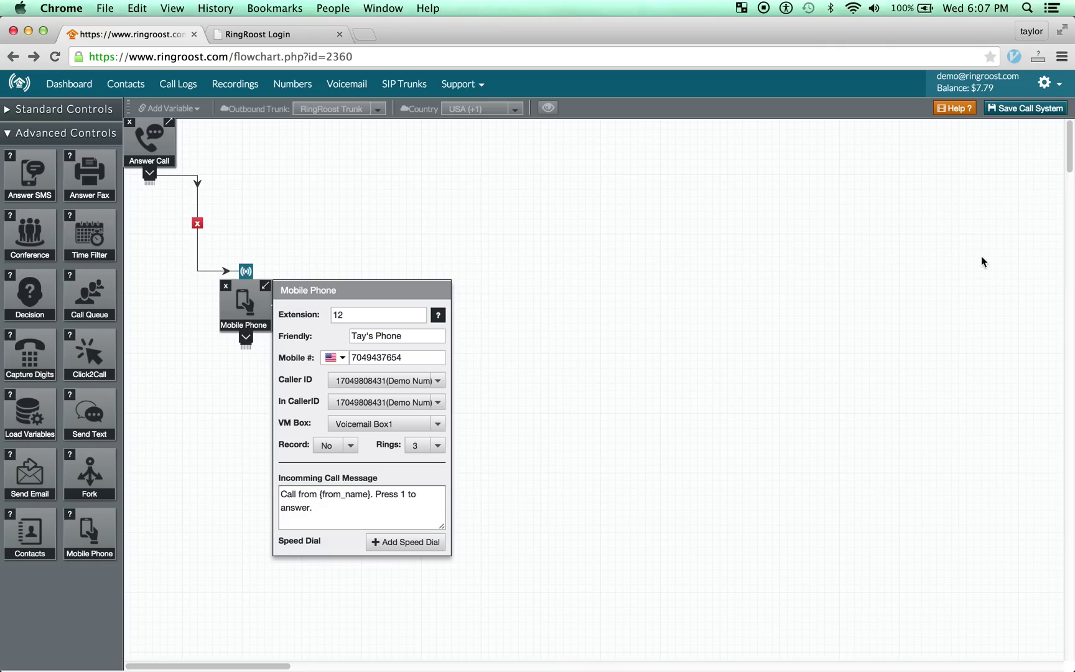
{"action": "left_click", "coordinate": [400, 511]}
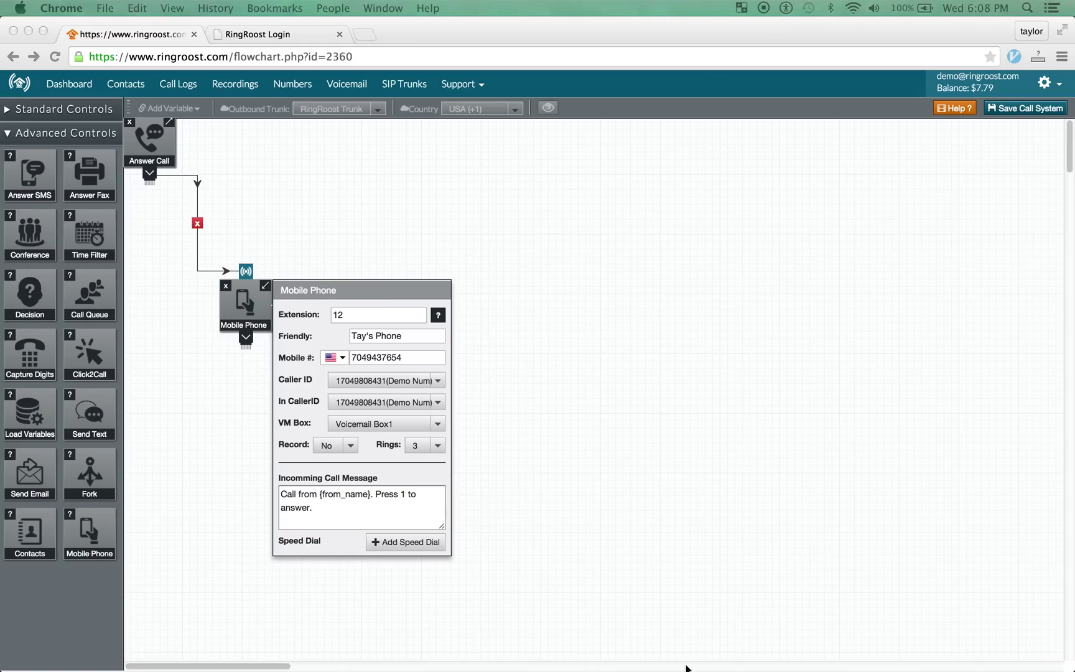
{"action": "left_click", "coordinate": [360, 521]}
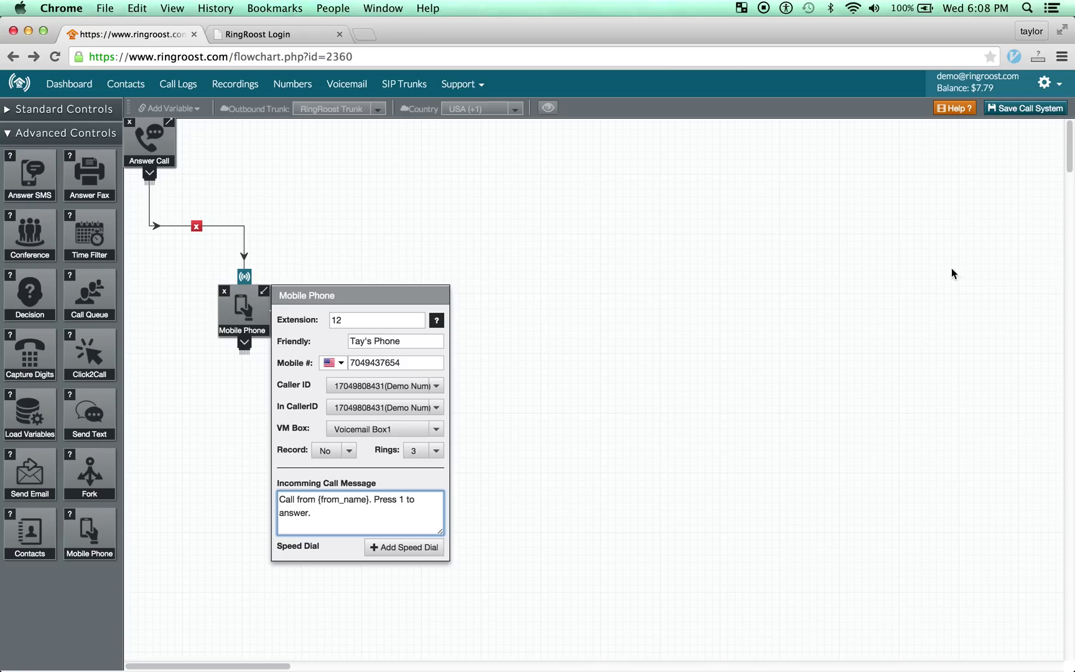
Save the call system, then move and shrink Chrome so the simulator's login screen shows.
{"action": "left_click", "coordinate": [1024, 110]}
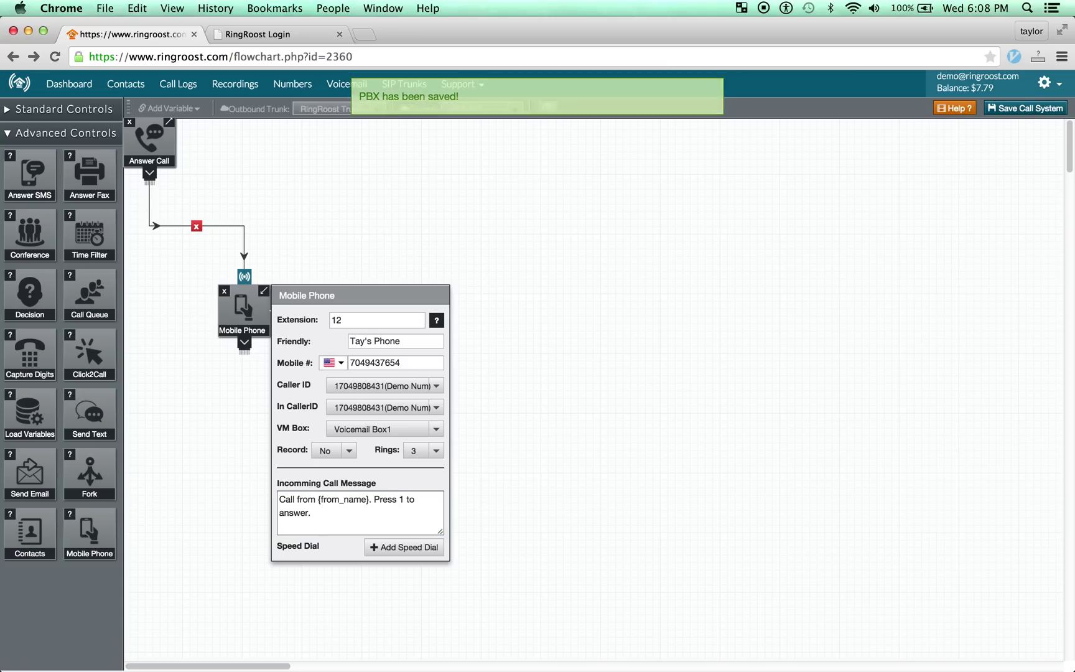
{"action": "left_click_drag", "start_coordinate": [413, 34], "coordinate": [733, 41]}
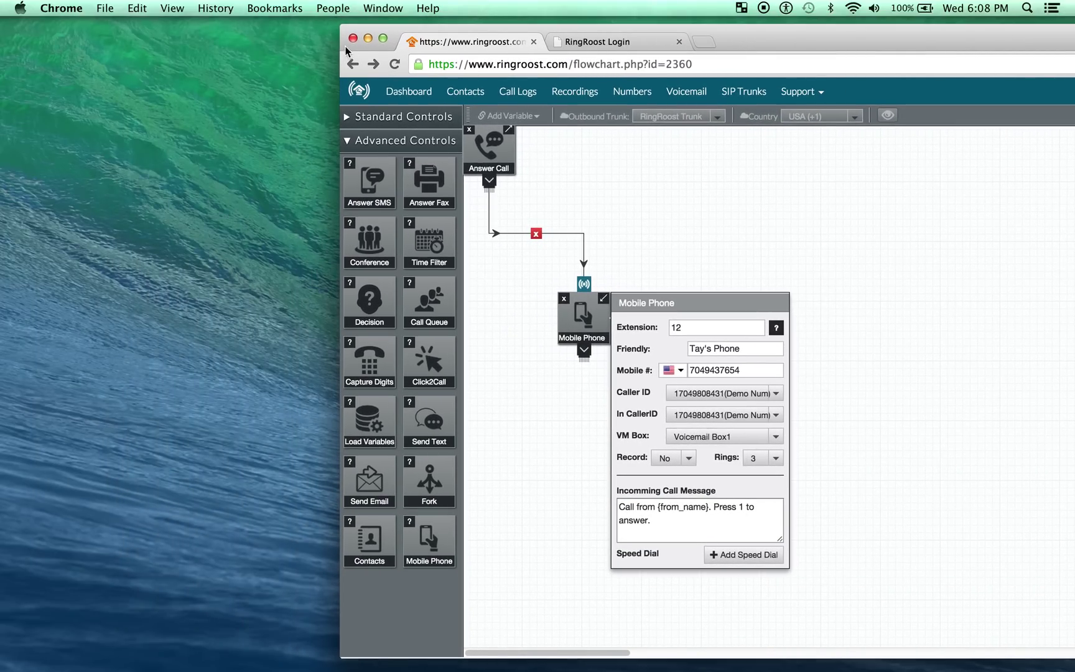
{"action": "left_click_drag", "start_coordinate": [342, 30], "coordinate": [548, 48]}
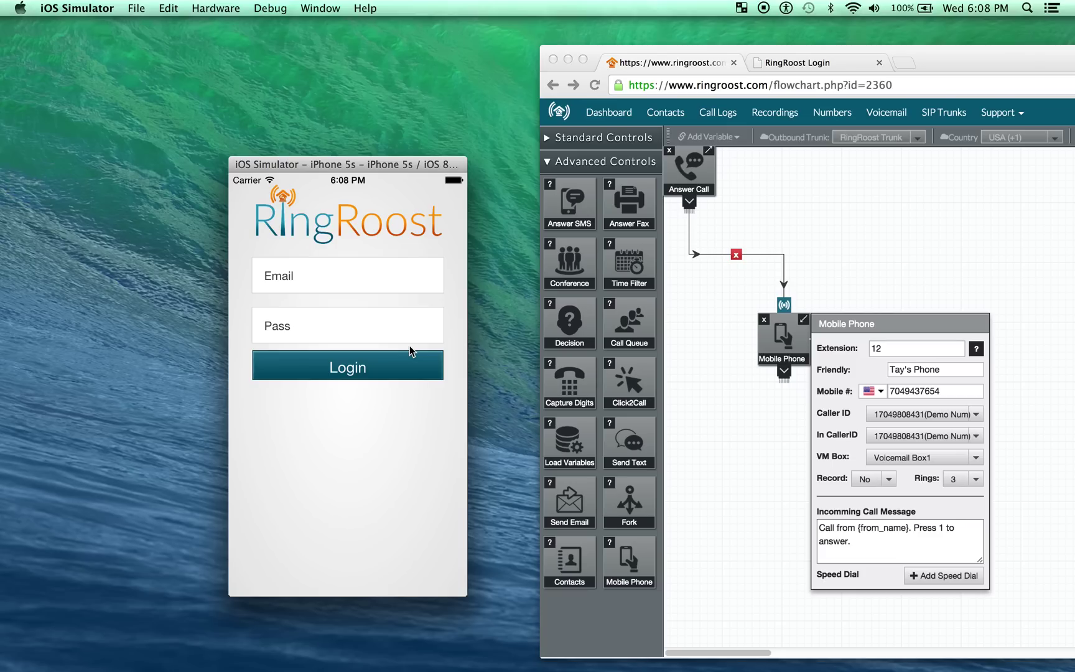
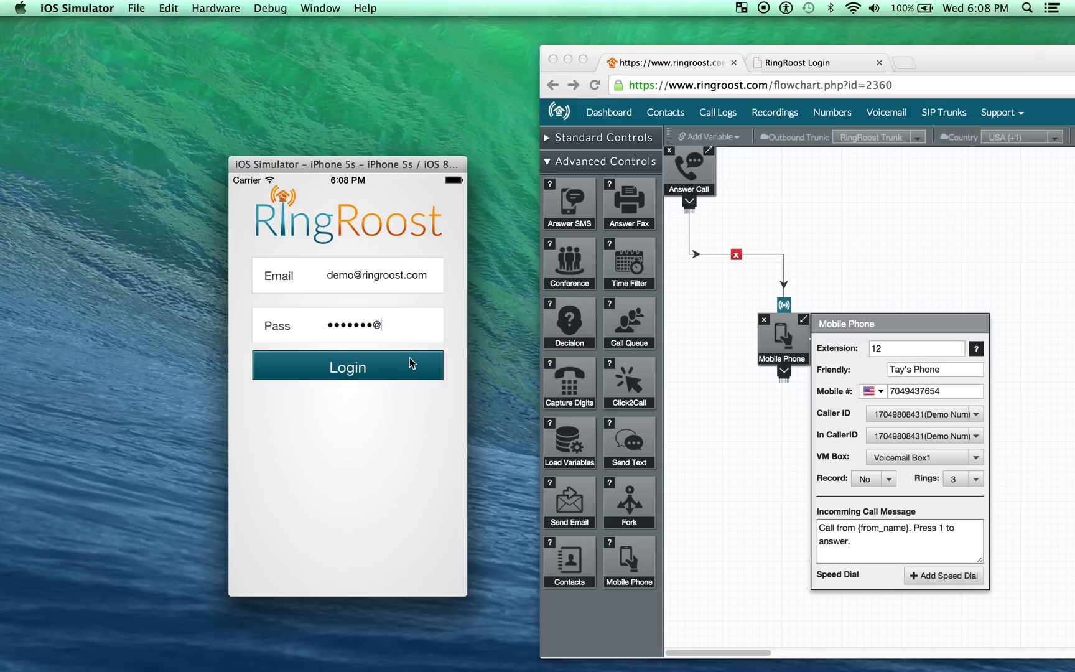
Log in with the demo account's email and password, retyping the password after an error.
{"action": "left_click", "coordinate": [412, 359]}
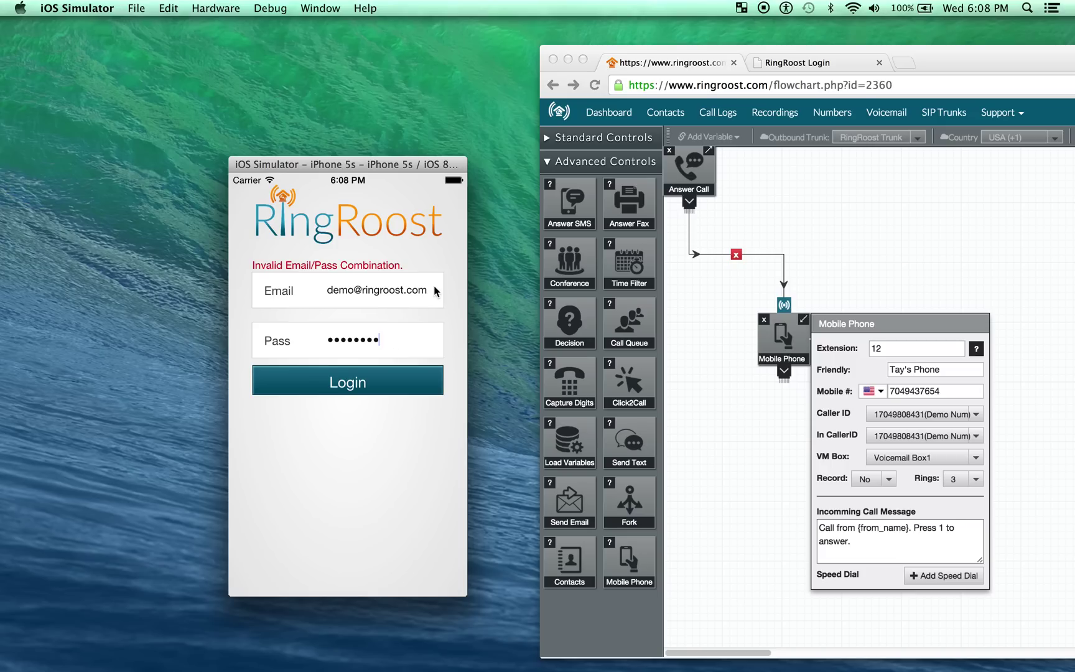
{"action": "left_click", "coordinate": [361, 341]}
{"action": "key", "text": "BackSpace"}
{"action": "key", "text": "BackSpace"}
{"action": "key", "text": "BackSpace"}
{"action": "key", "text": "BackSpace"}
{"action": "key", "text": "BackSpace"}
{"action": "key", "text": "BackSpace"}
{"action": "key", "text": "BackSpace"}
{"action": "key", "text": "BackSpace"}
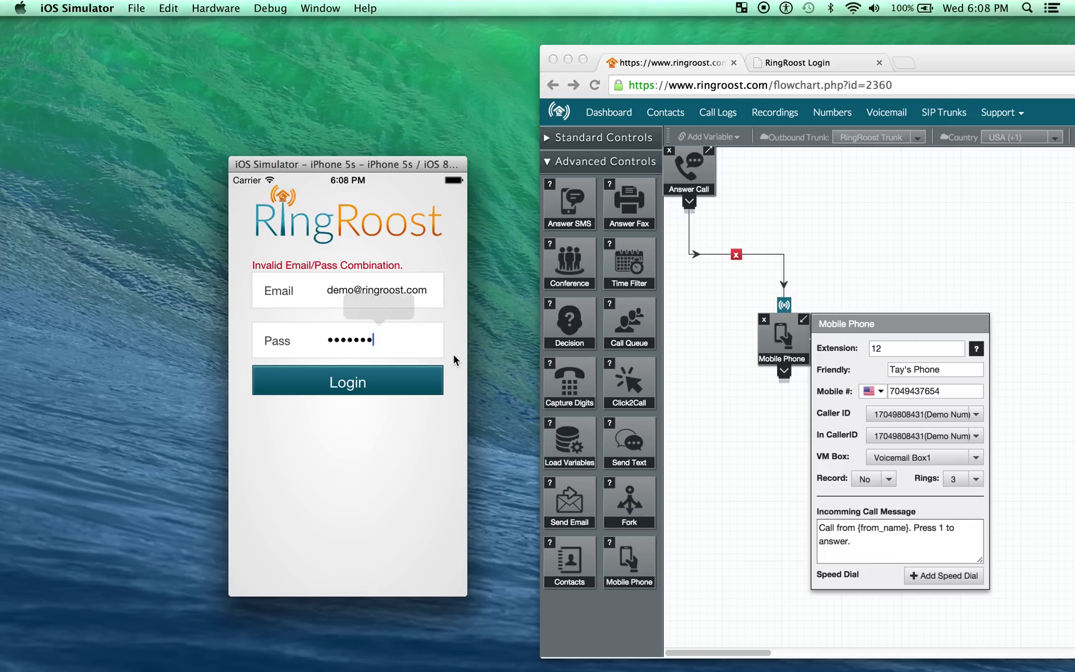
{"action": "type", "text": "demo123@"}
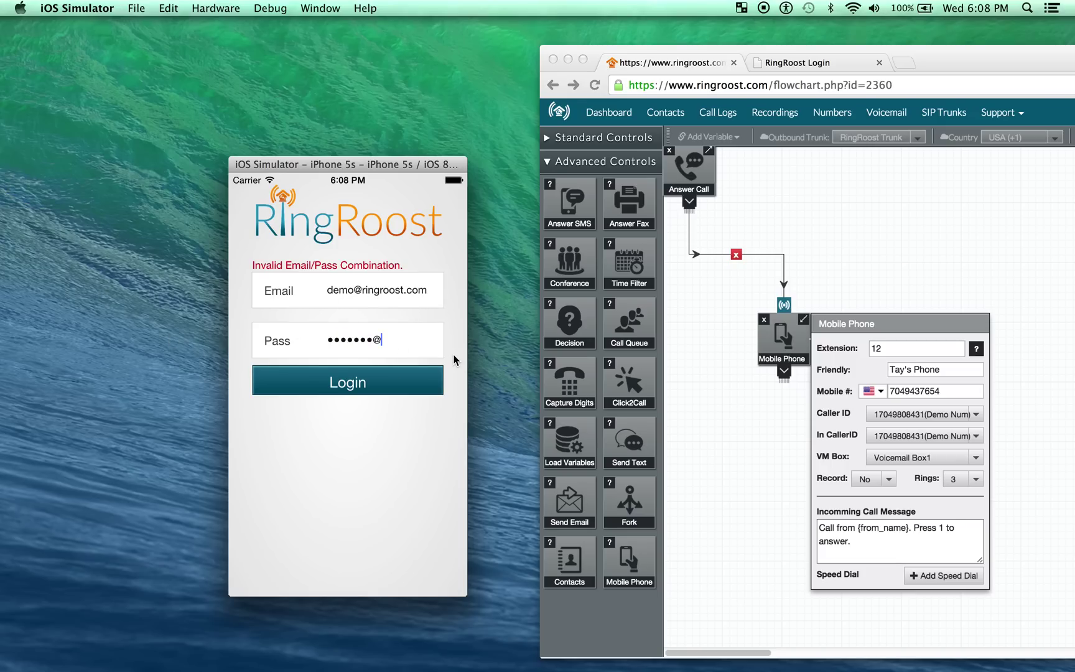
{"action": "left_click", "coordinate": [406, 386]}
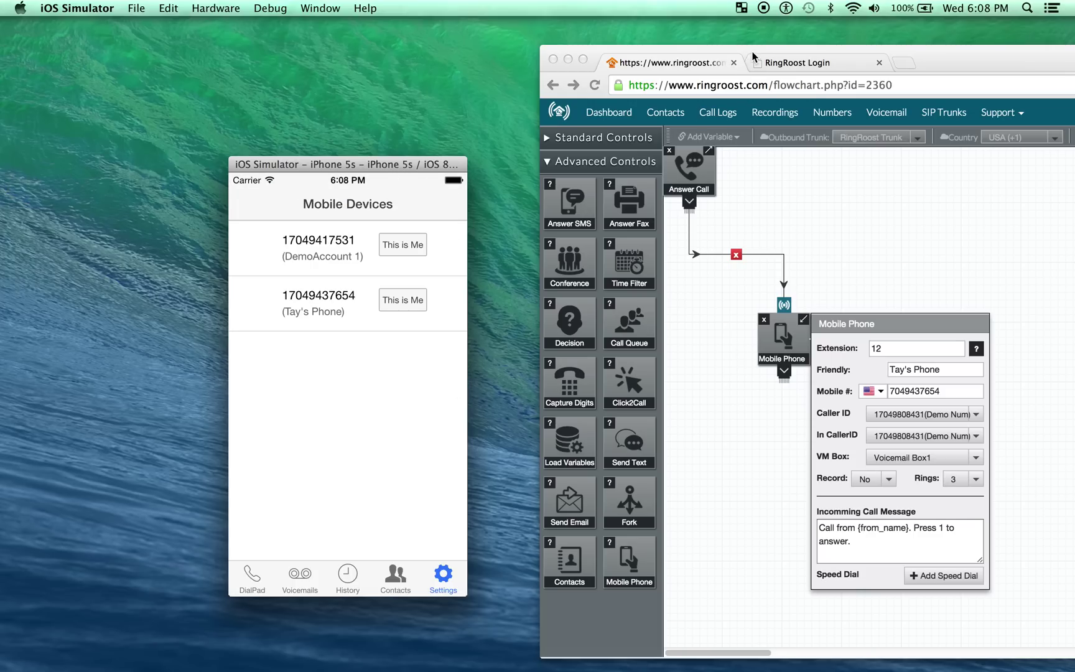
Rearrange the Chrome and Simulator windows, then tap 'This is Me' on the second listed device.
{"action": "left_click_drag", "start_coordinate": [957, 71], "coordinate": [819, 60]}
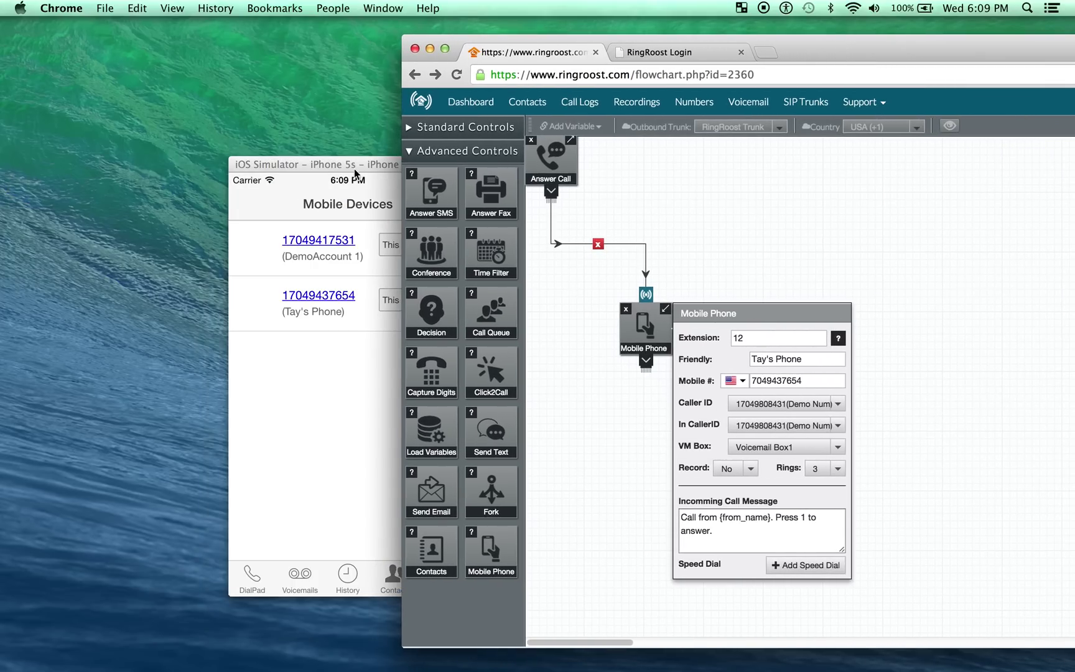
{"action": "left_click_drag", "start_coordinate": [350, 166], "coordinate": [287, 148]}
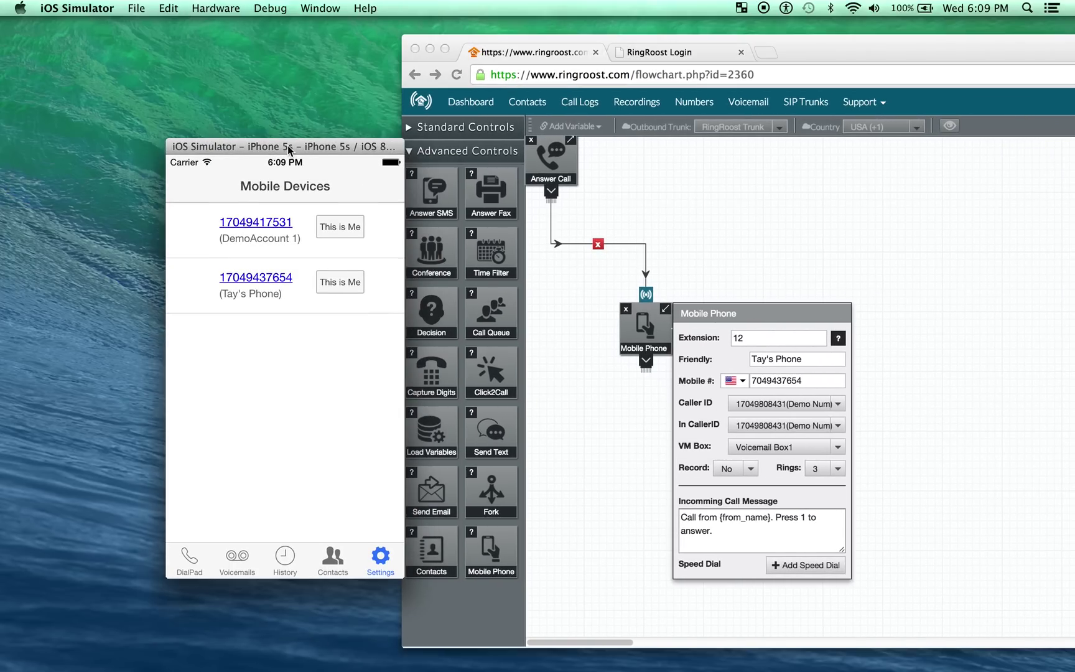
{"action": "left_click", "coordinate": [825, 384]}
{"action": "left_click", "coordinate": [817, 360]}
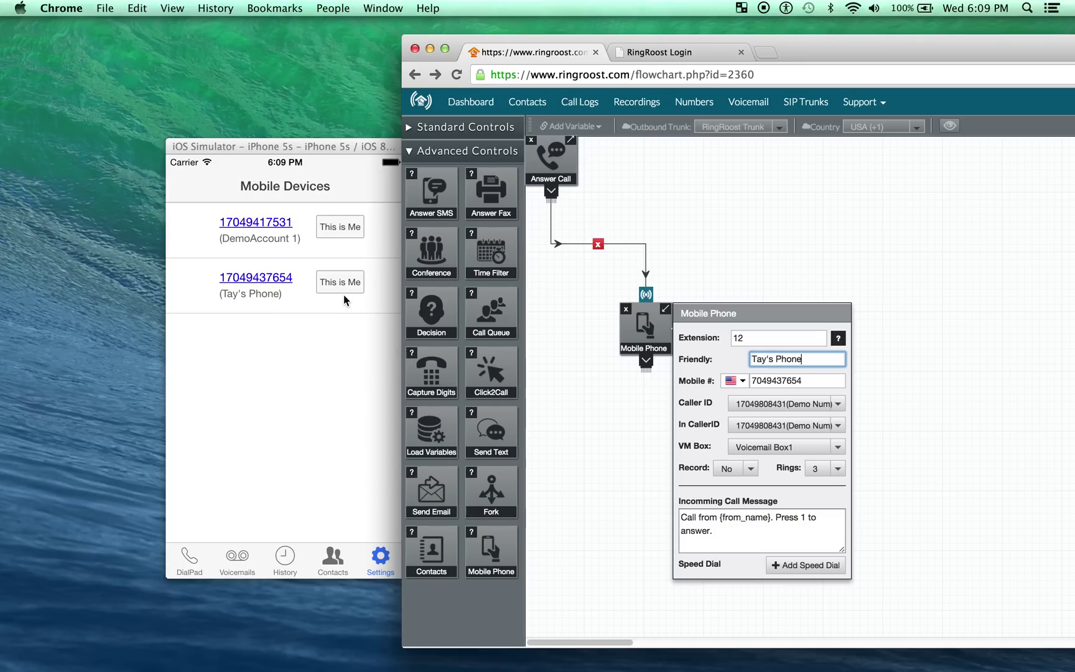
{"action": "left_click_drag", "start_coordinate": [344, 147], "coordinate": [320, 135]}
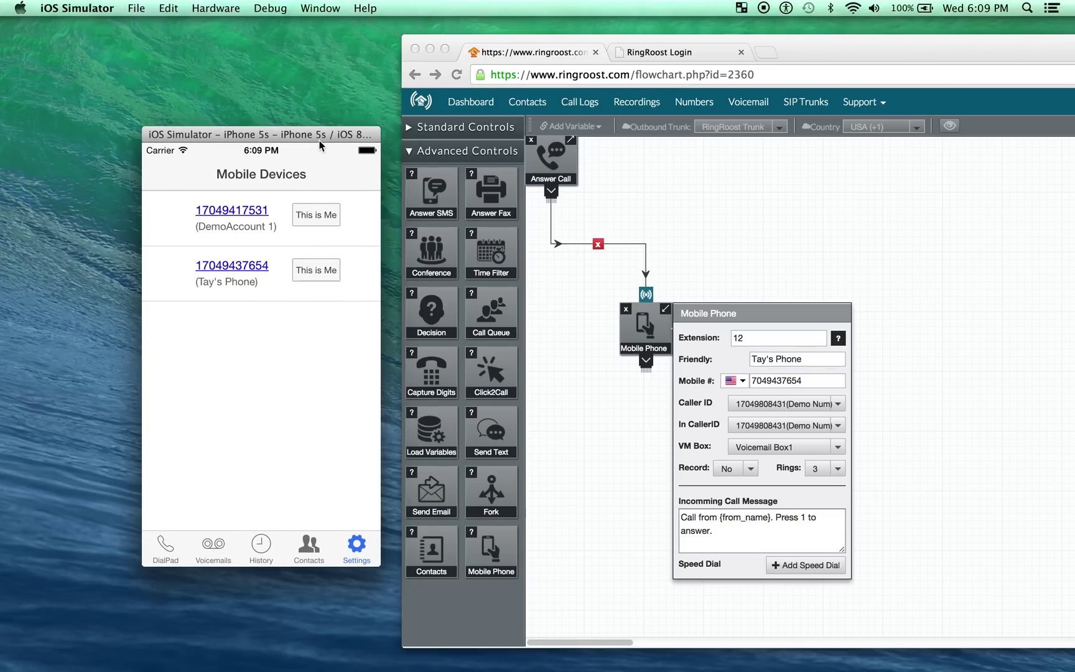
{"action": "left_click", "coordinate": [633, 335]}
{"action": "left_click_drag", "start_coordinate": [634, 338], "coordinate": [607, 341]}
{"action": "left_click_drag", "start_coordinate": [850, 60], "coordinate": [794, 53]}
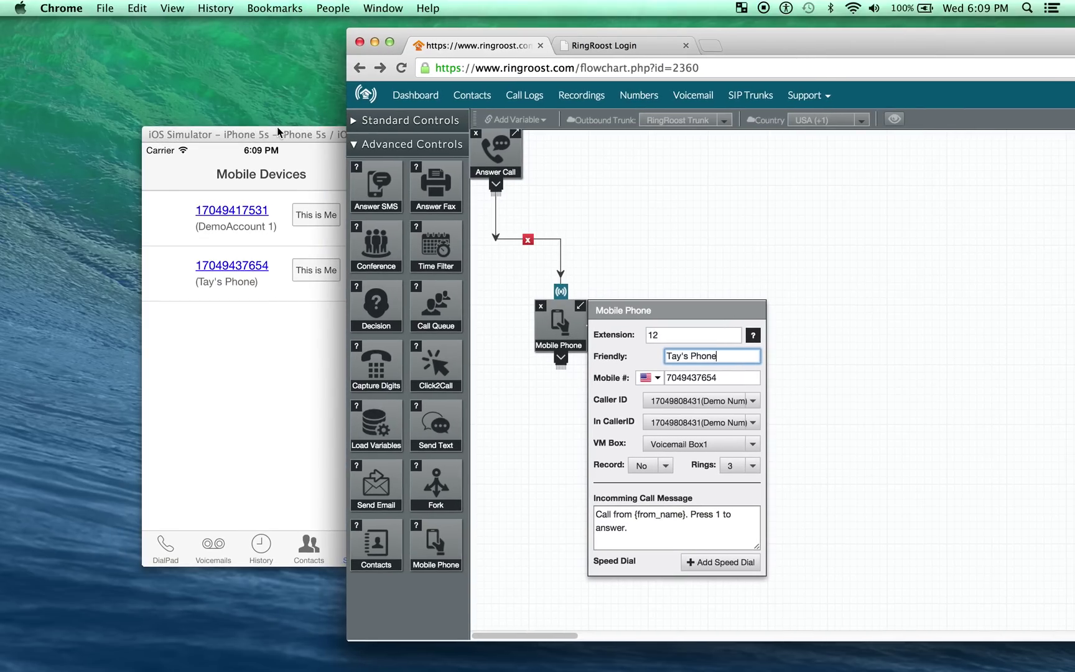
{"action": "left_click_drag", "start_coordinate": [277, 132], "coordinate": [265, 131]}
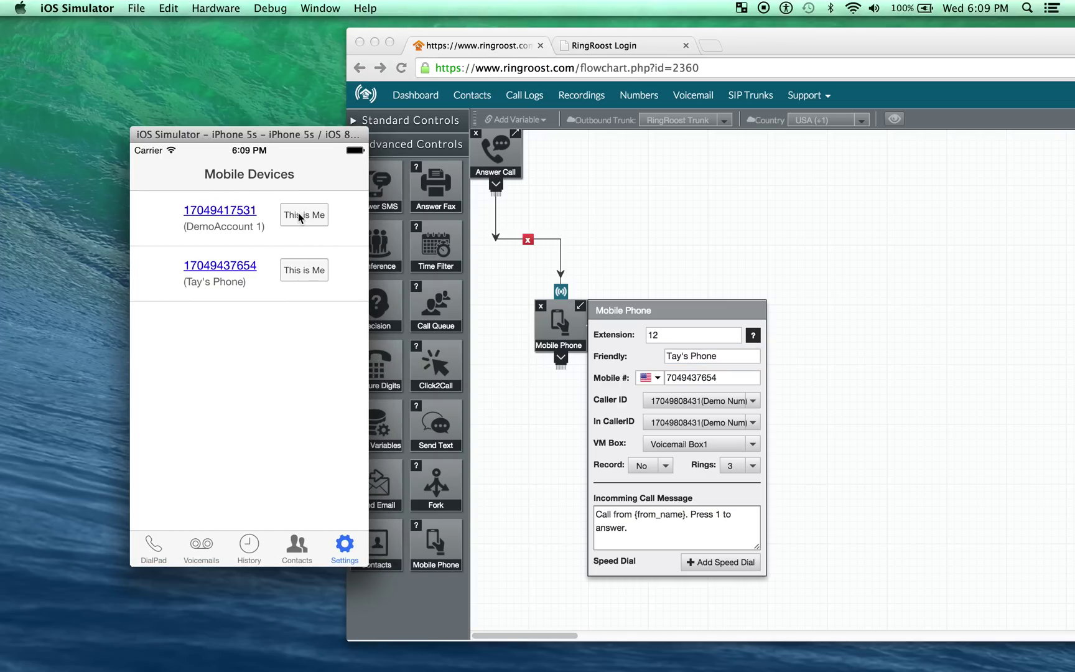
{"action": "left_click", "coordinate": [306, 271]}
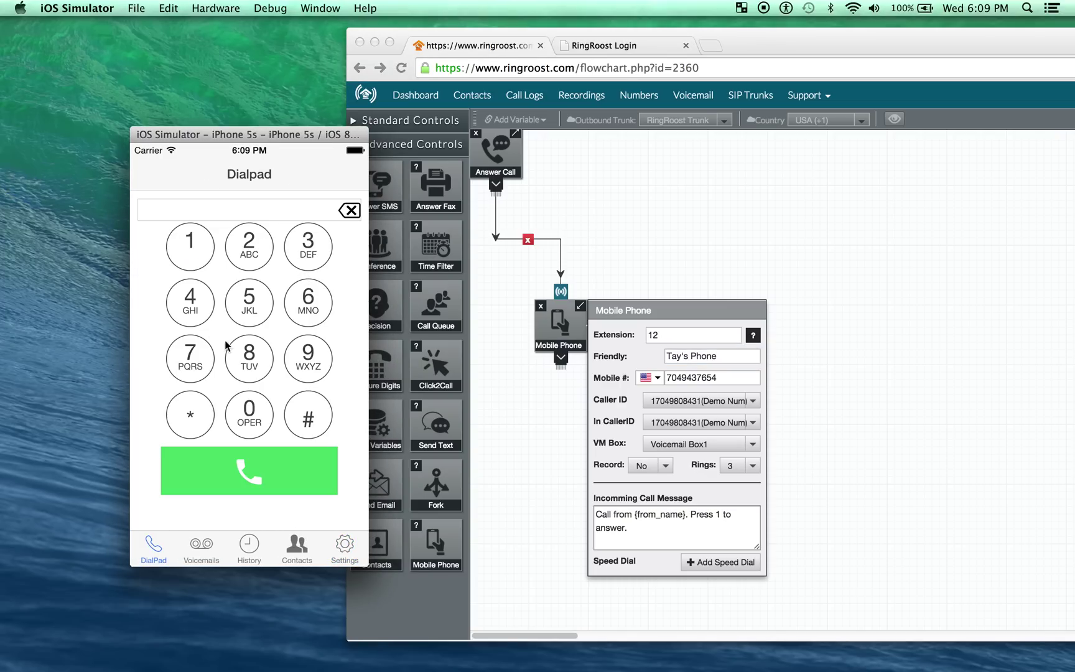
Dial the test number on the Dialpad and place the call.
{"action": "left_click_drag", "start_coordinate": [266, 143], "coordinate": [252, 112]}
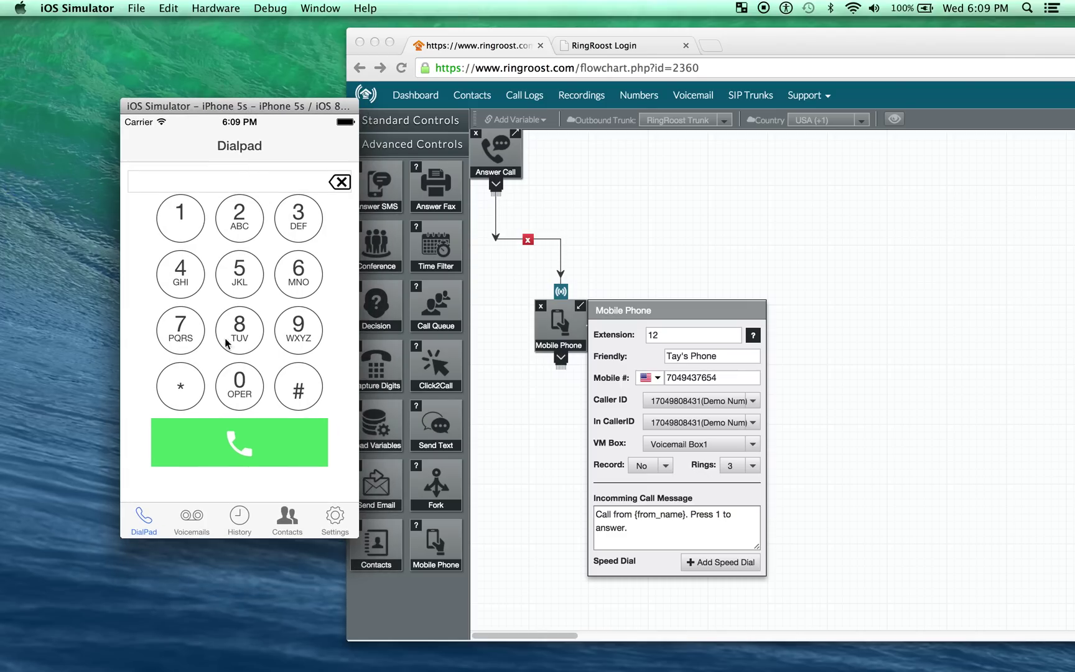
{"action": "left_click", "coordinate": [189, 344]}
{"action": "left_click", "coordinate": [236, 376]}
{"action": "left_click", "coordinate": [191, 274]}
{"action": "left_click", "coordinate": [222, 274]}
{"action": "left_click", "coordinate": [249, 219]}
{"action": "left_click", "coordinate": [163, 219]}
{"action": "left_click", "coordinate": [290, 231]}
{"action": "left_click", "coordinate": [232, 225]}
{"action": "left_click", "coordinate": [243, 285]}
{"action": "left_click", "coordinate": [234, 287]}
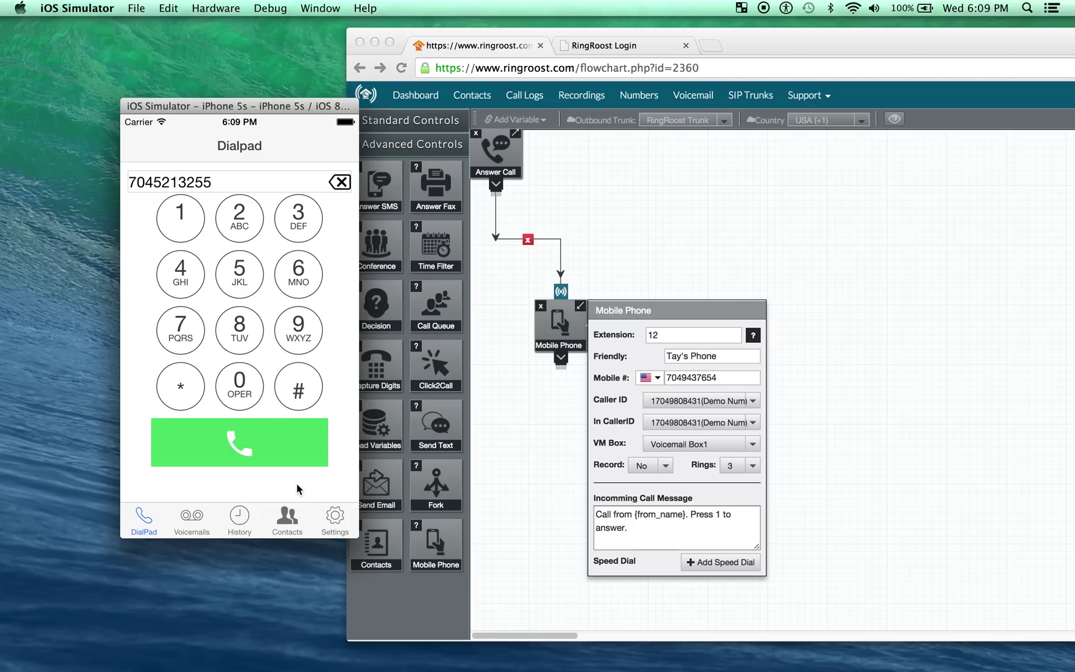
Open Voicemails, stop the second voicemail's playback, and view the call history.
{"action": "left_click_drag", "start_coordinate": [280, 106], "coordinate": [271, 97]}
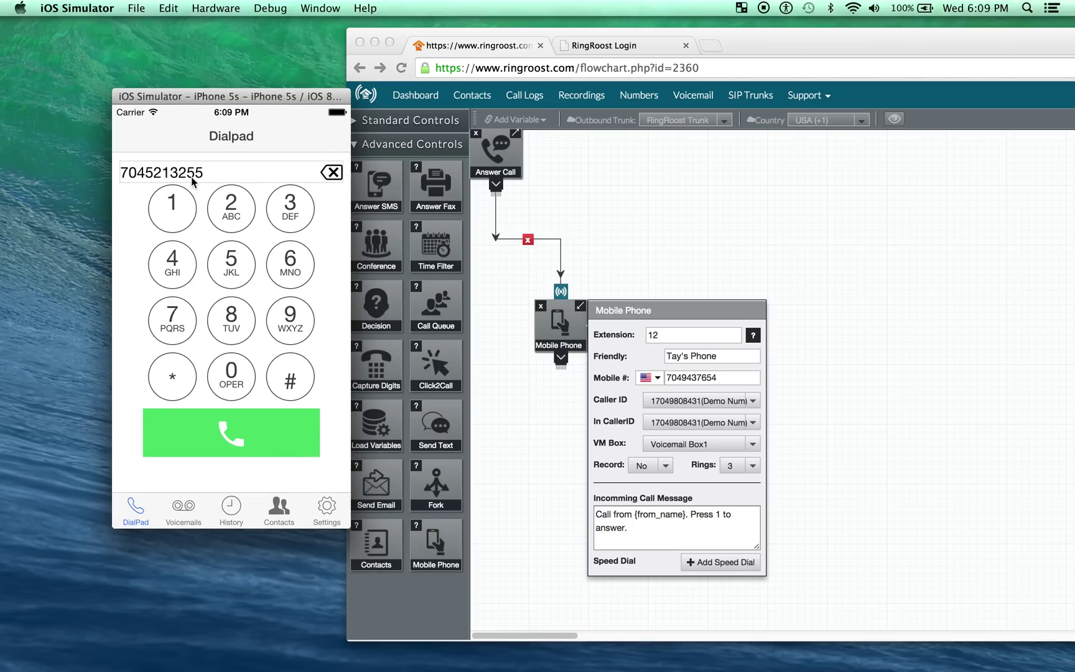
{"action": "left_click", "coordinate": [185, 512]}
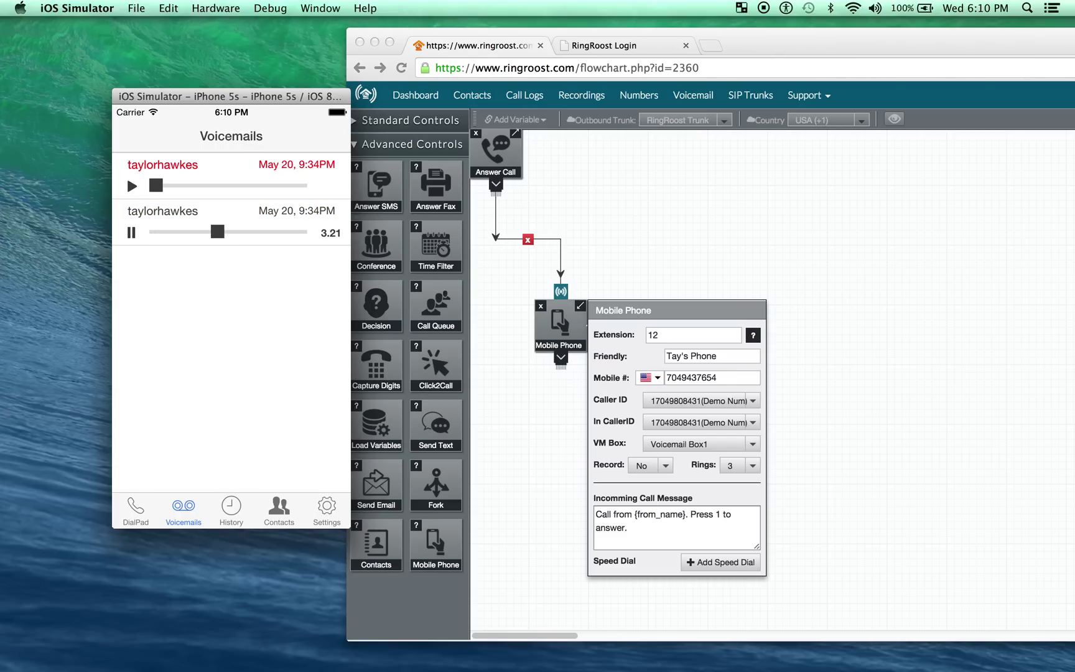
{"action": "left_click", "coordinate": [131, 233]}
{"action": "left_click", "coordinate": [237, 514]}
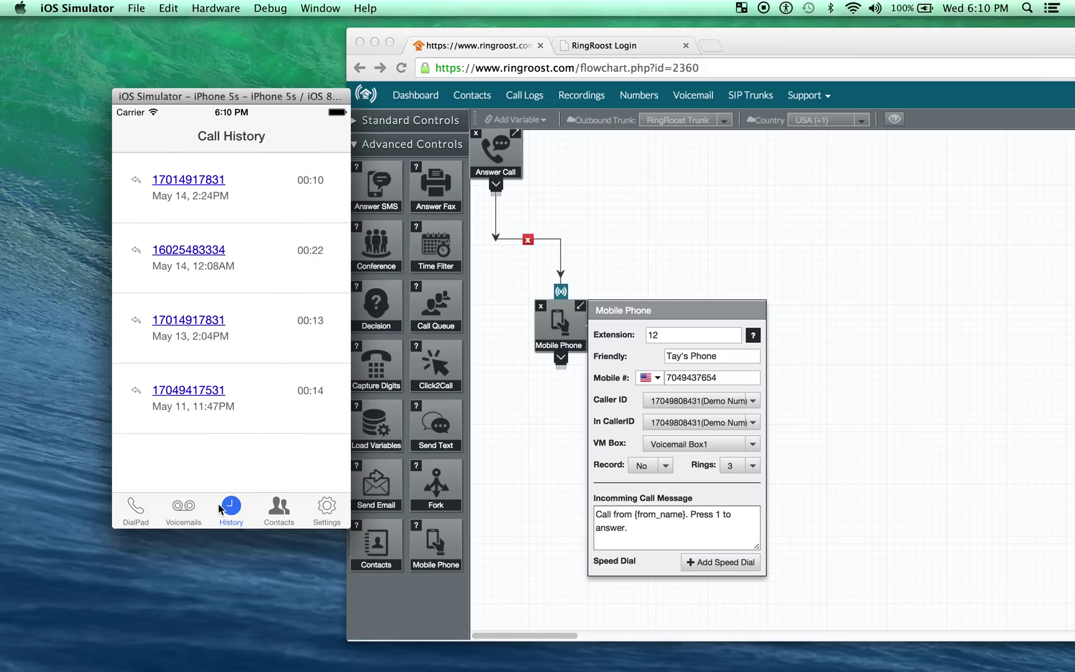
Back in Voicemails, swipe the second voicemail and delete it.
{"action": "left_click", "coordinate": [190, 510]}
{"action": "left_click_drag", "start_coordinate": [317, 183], "coordinate": [115, 184]}
{"action": "left_click", "coordinate": [187, 182]}
{"action": "left_click", "coordinate": [158, 185]}
{"action": "left_click", "coordinate": [302, 186]}
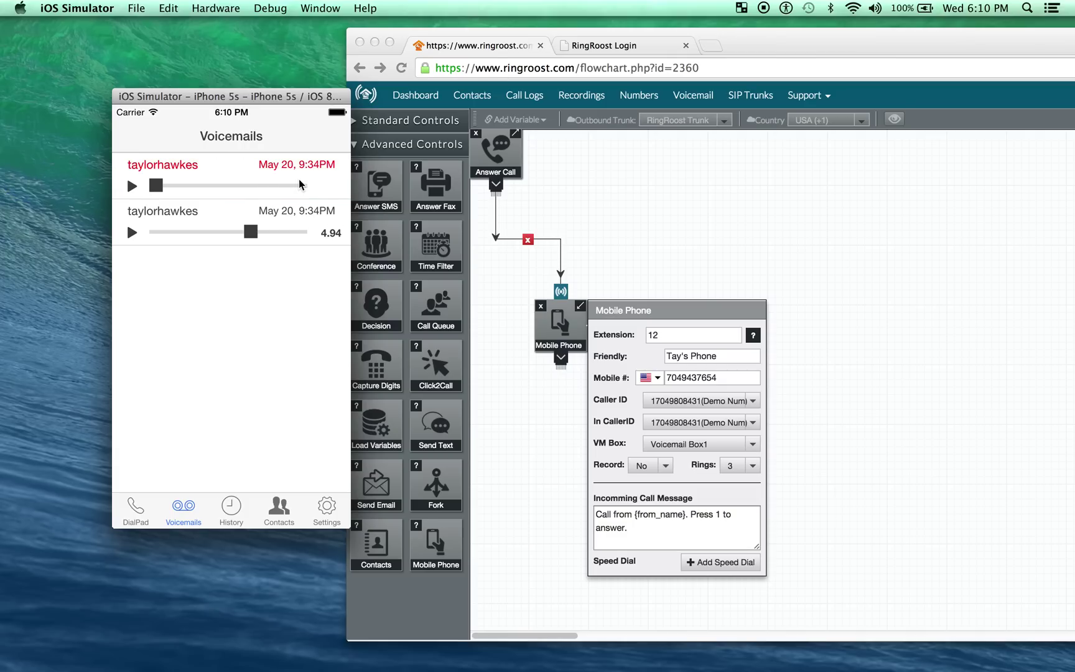
{"action": "left_click_drag", "start_coordinate": [306, 222], "coordinate": [167, 214]}
{"action": "left_click", "coordinate": [325, 222]}
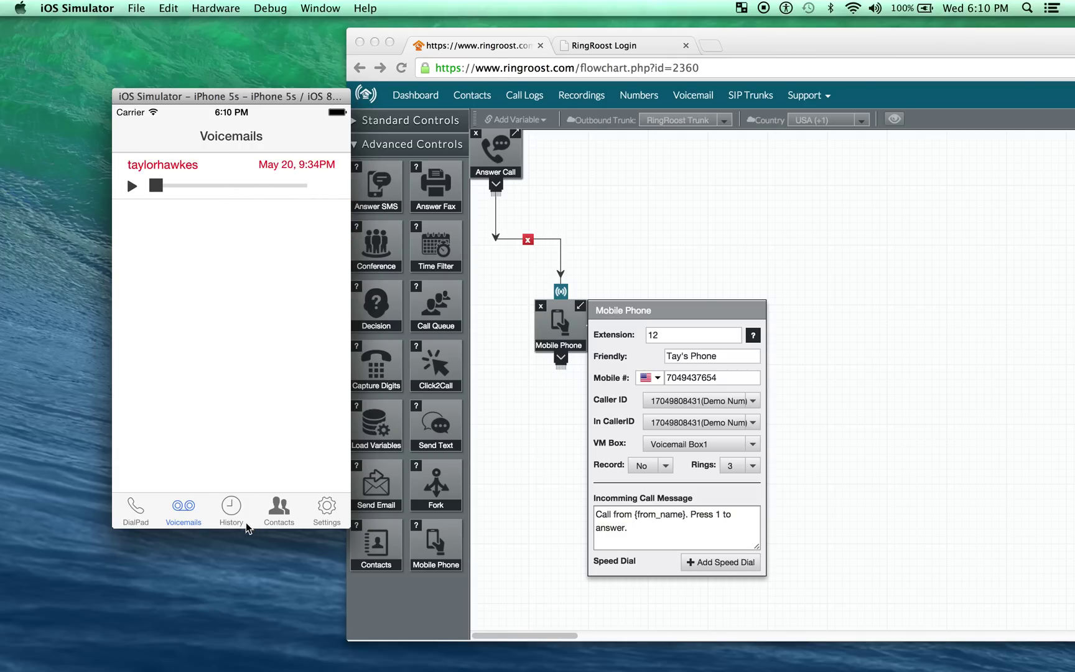
Show the call history and reveal, then dismiss, the first call entry's actions.
{"action": "left_click", "coordinate": [231, 514]}
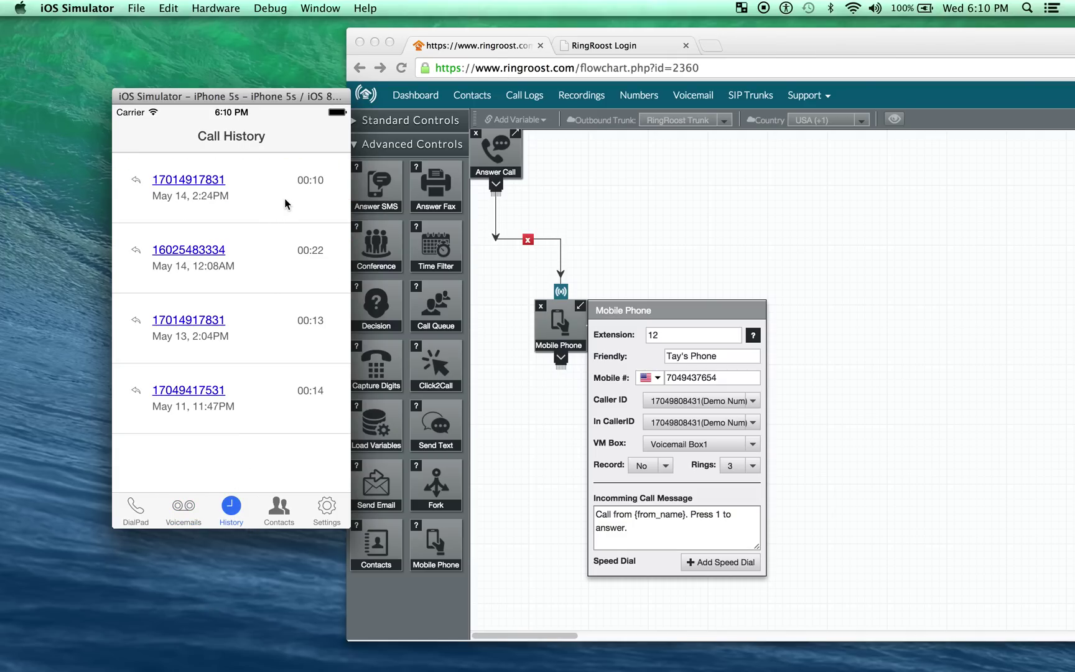
{"action": "left_click_drag", "start_coordinate": [271, 207], "coordinate": [219, 230]}
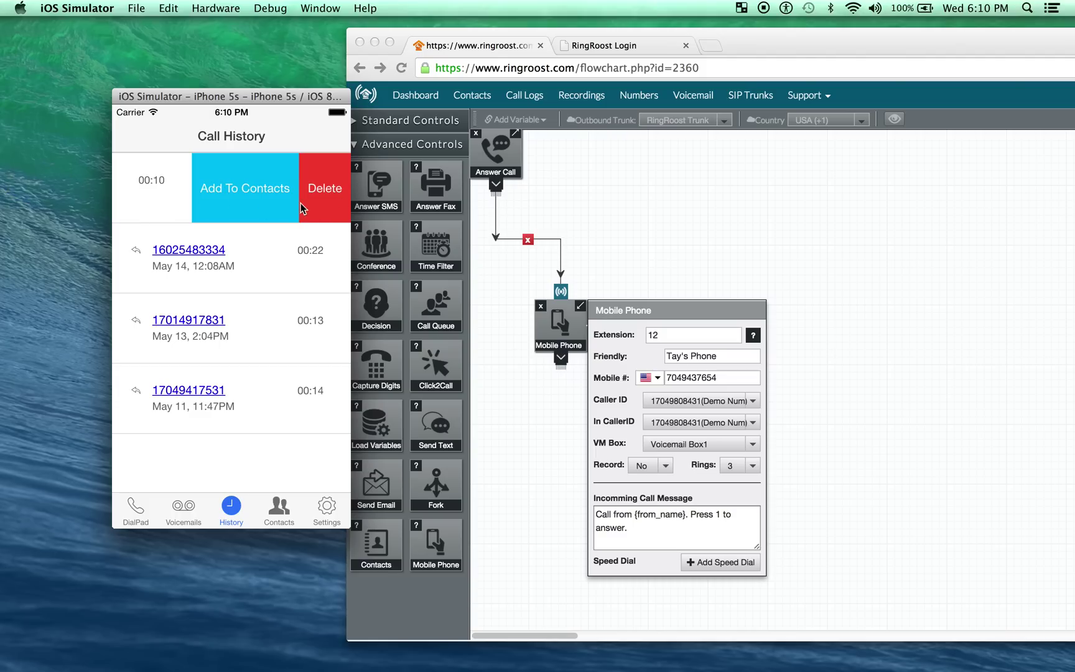
{"action": "left_click", "coordinate": [150, 193]}
Look through two contacts' details and the voicemails, ending on the call history.
{"action": "left_click", "coordinate": [280, 515]}
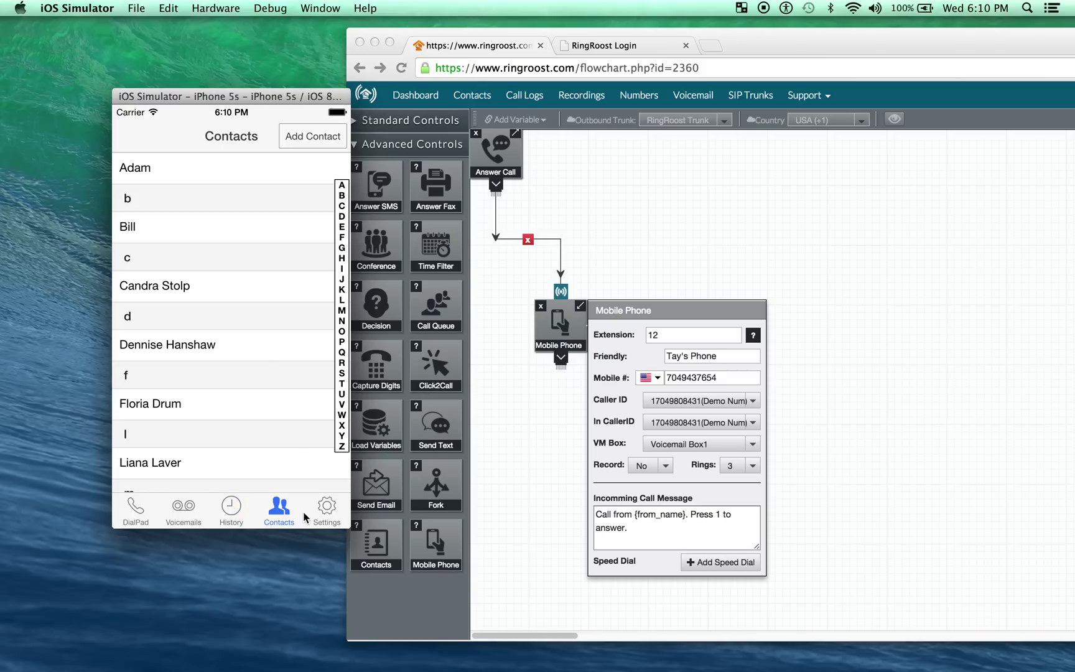
{"action": "mouse_move", "coordinate": [232, 413]}
{"action": "left_mouse_down"}
{"action": "mouse_move", "coordinate": [235, 180]}
{"action": "mouse_move", "coordinate": [216, 403]}
{"action": "left_mouse_up"}
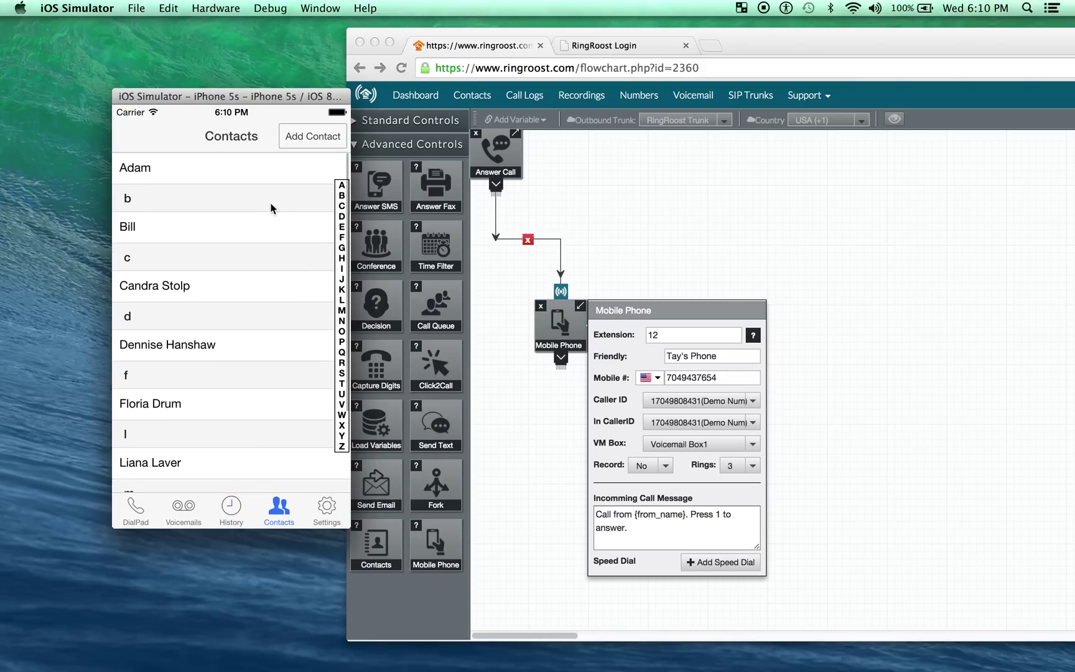
{"action": "left_click", "coordinate": [215, 289]}
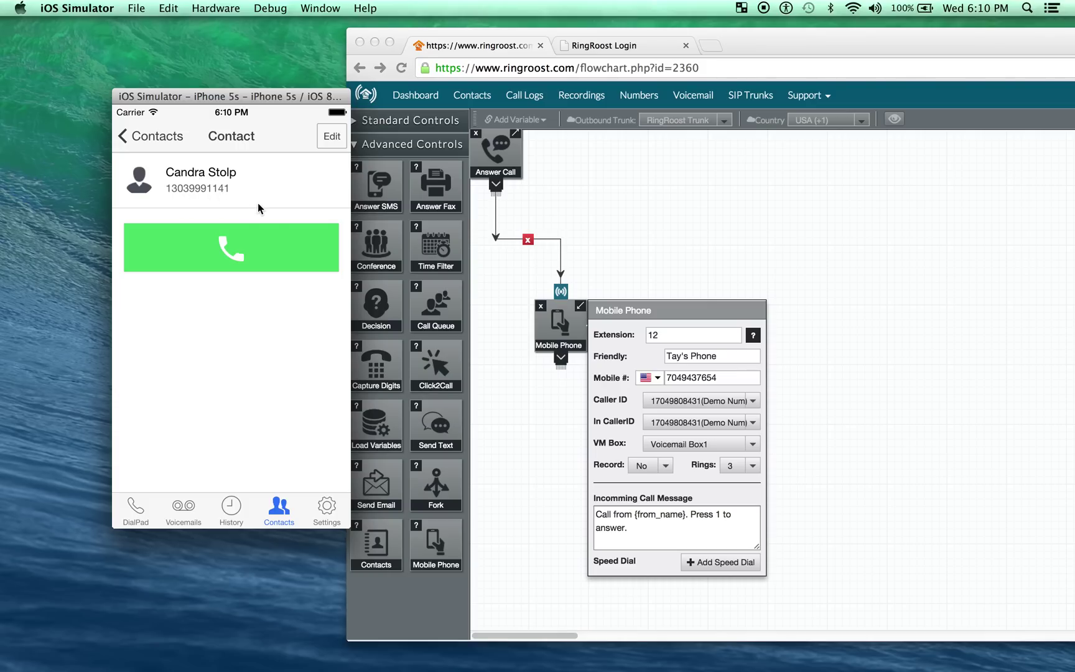
{"action": "left_click", "coordinate": [154, 138]}
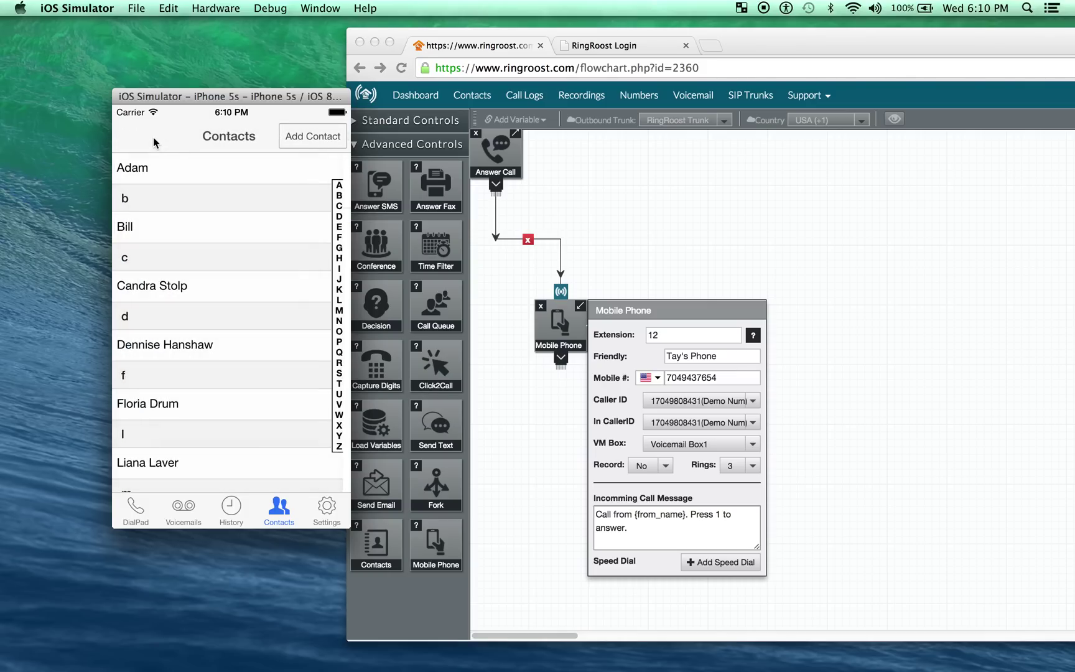
{"action": "left_click_drag", "start_coordinate": [196, 377], "coordinate": [206, 305]}
{"action": "left_click", "coordinate": [206, 278]}
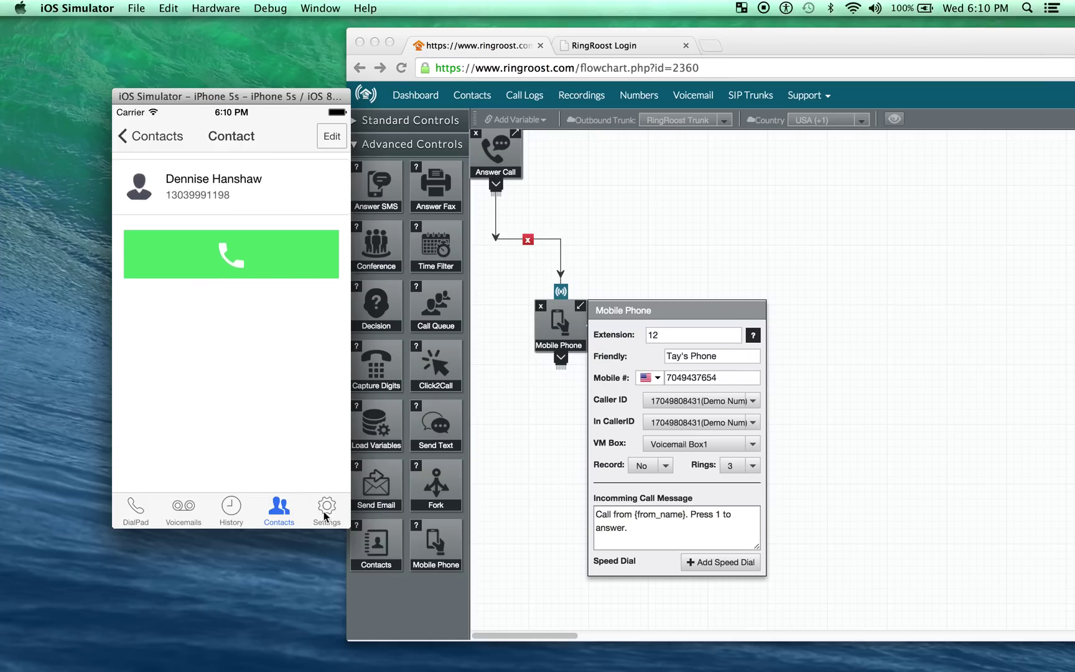
{"action": "left_click", "coordinate": [185, 509]}
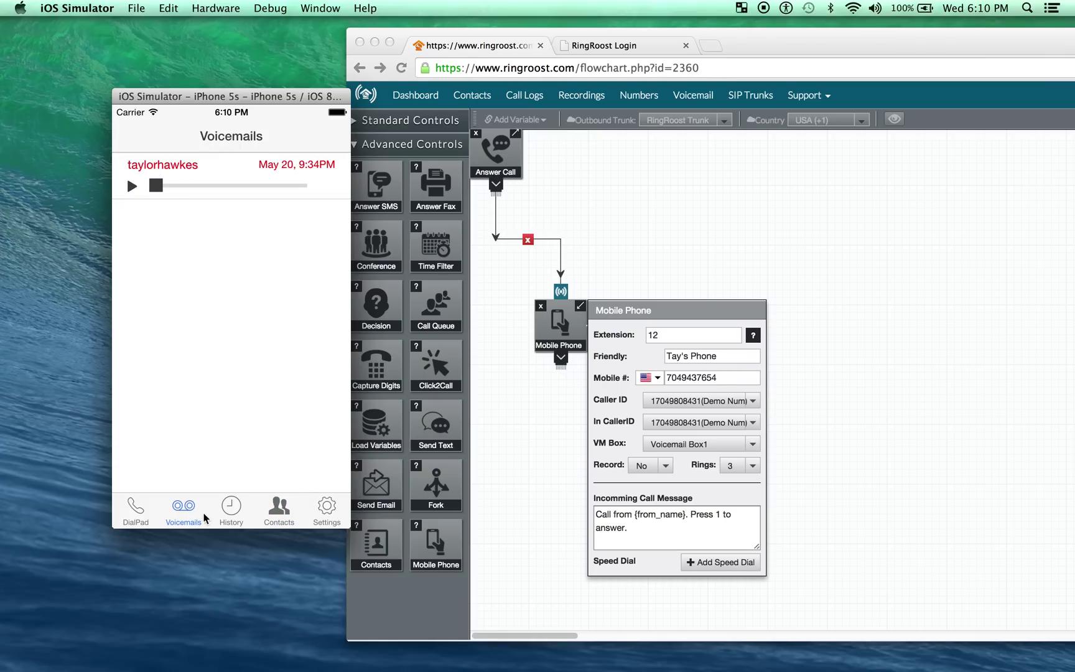
{"action": "left_click", "coordinate": [230, 517]}
Start a new contact named Bill from an unsaved caller's history entry.
{"action": "left_click_drag", "start_coordinate": [285, 256], "coordinate": [205, 265]}
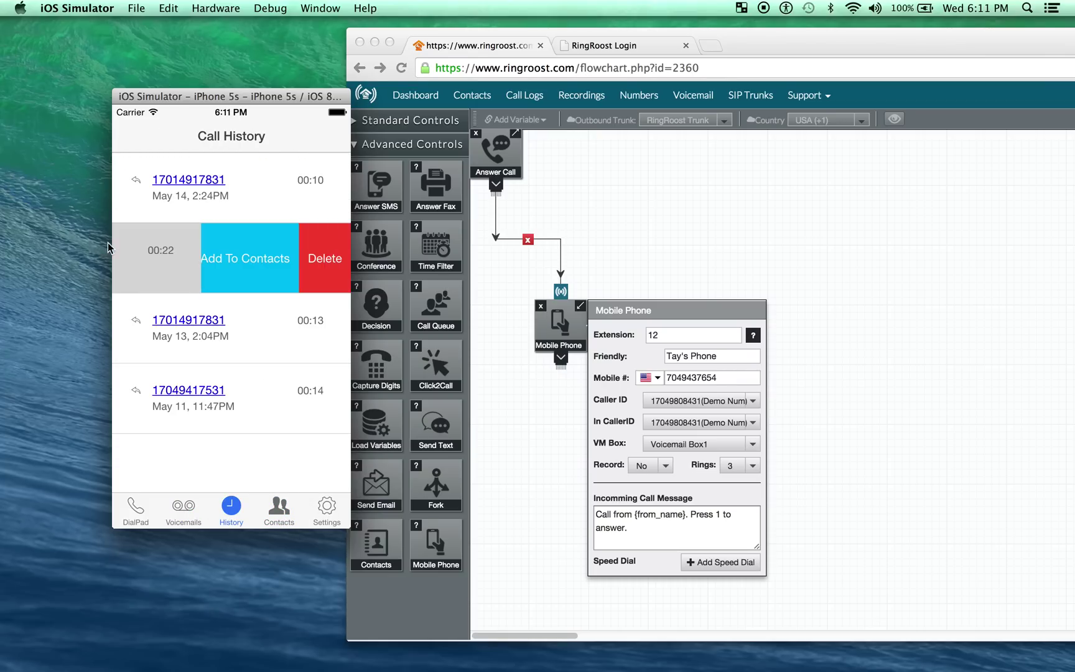
{"action": "left_click", "coordinate": [205, 273]}
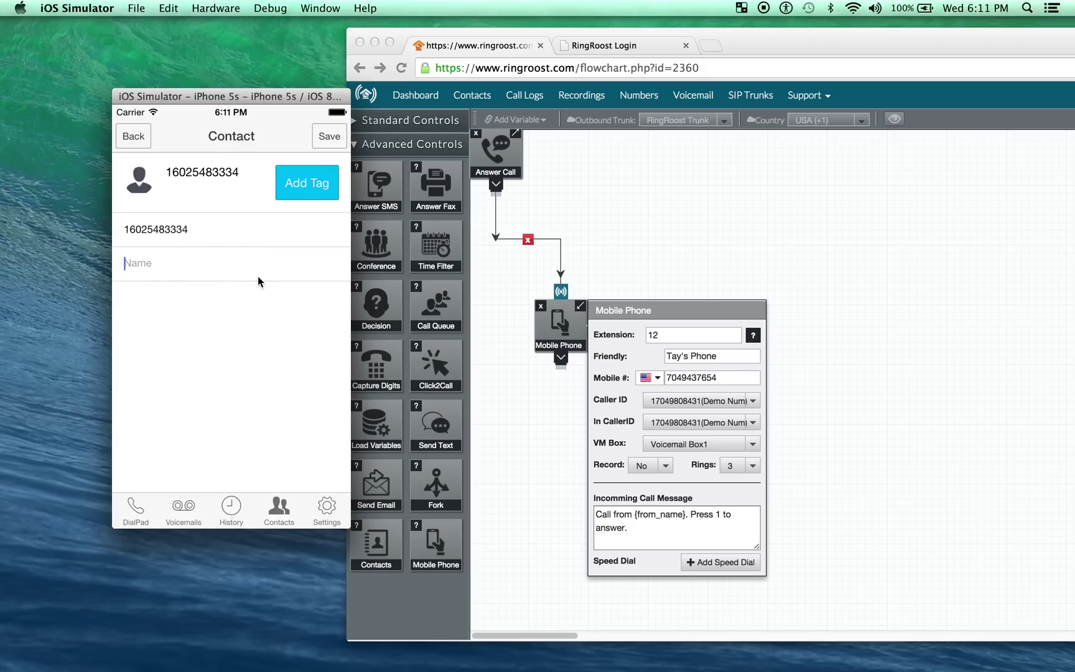
{"action": "type", "text": "Bill"}
{"action": "left_click", "coordinate": [230, 198]}
{"action": "left_click_drag", "start_coordinate": [260, 103], "coordinate": [250, 102]}
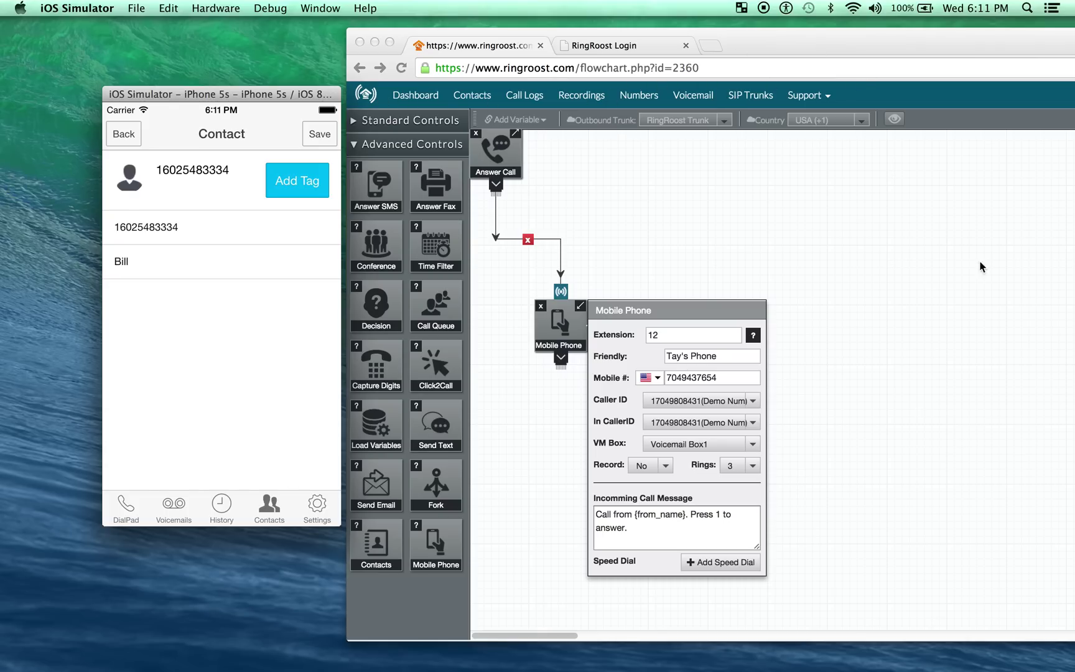
Add a notes tag with the value 'This person is what.' to Bill, then go to Contacts.
{"action": "left_click", "coordinate": [287, 181]}
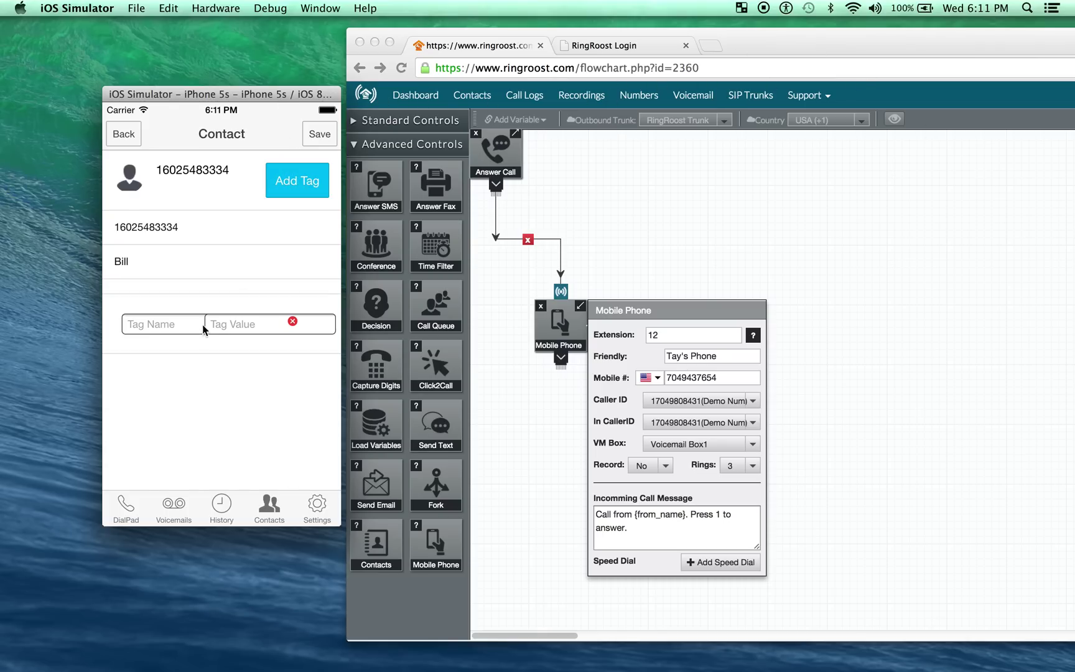
{"action": "type", "text": "no"}
{"action": "type", "text": "This "}
{"action": "type", "text": "person "}
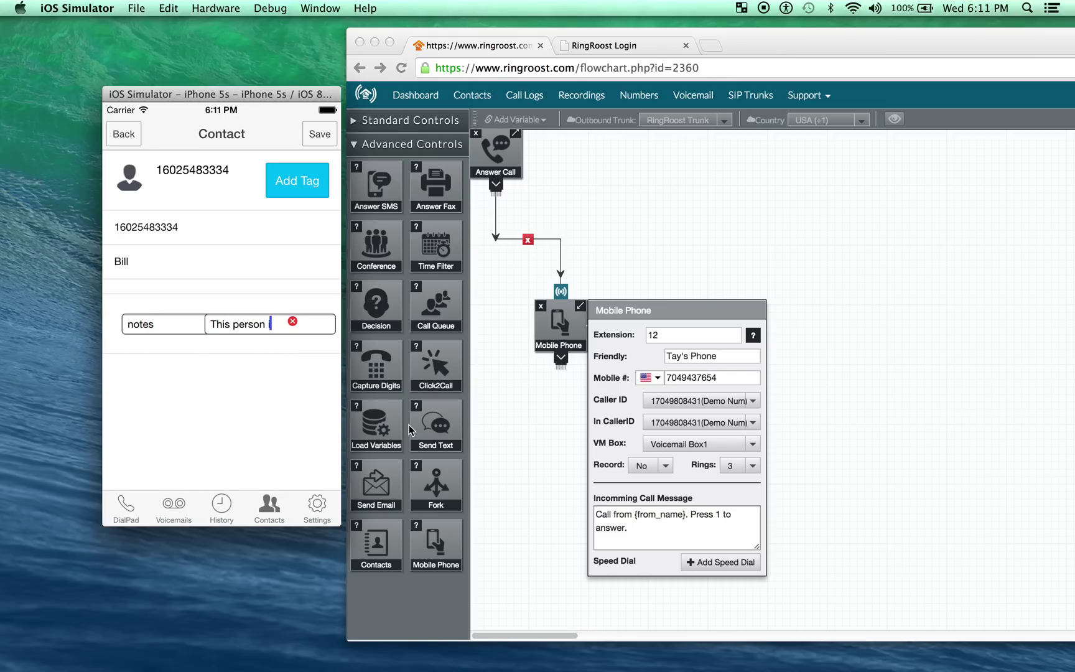
{"action": "type", "text": "is what.."}
{"action": "left_click_drag", "start_coordinate": [249, 93], "coordinate": [229, 83]}
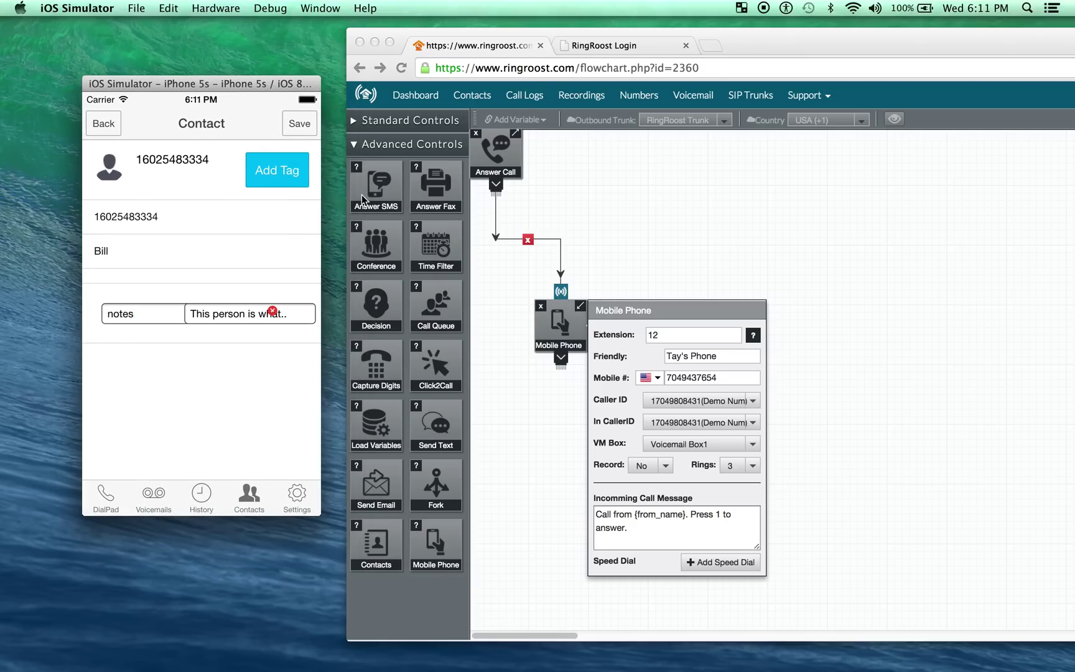
{"action": "left_click", "coordinate": [253, 500]}
Review the voicemails, dialpad, call history and a caller's contact page, refreshing each list.
{"action": "left_click", "coordinate": [195, 496]}
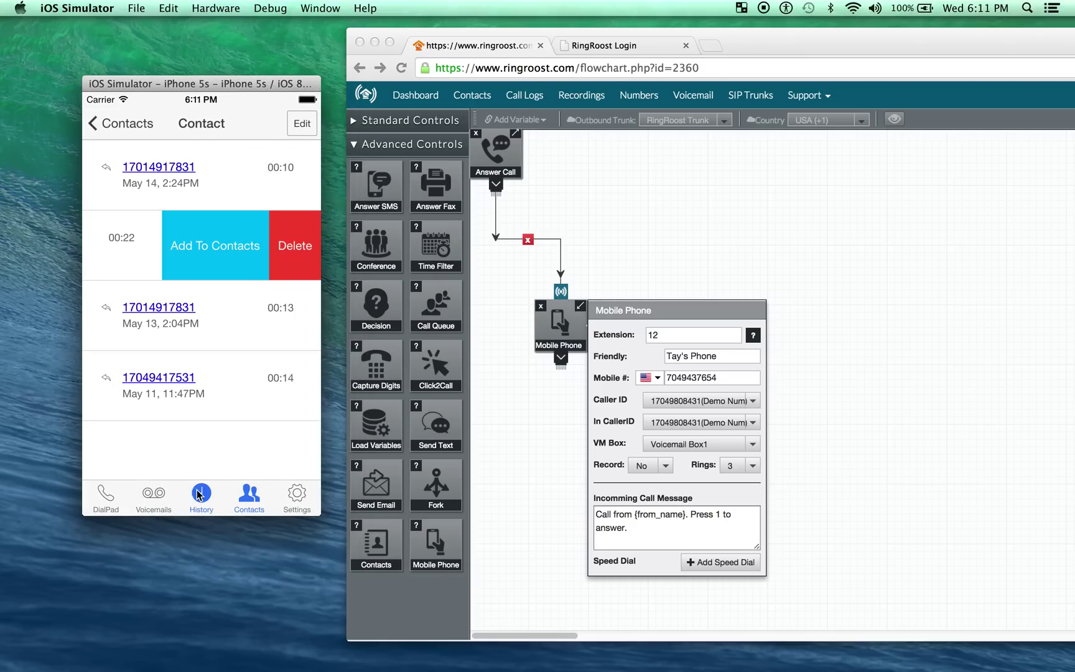
{"action": "left_click", "coordinate": [156, 502]}
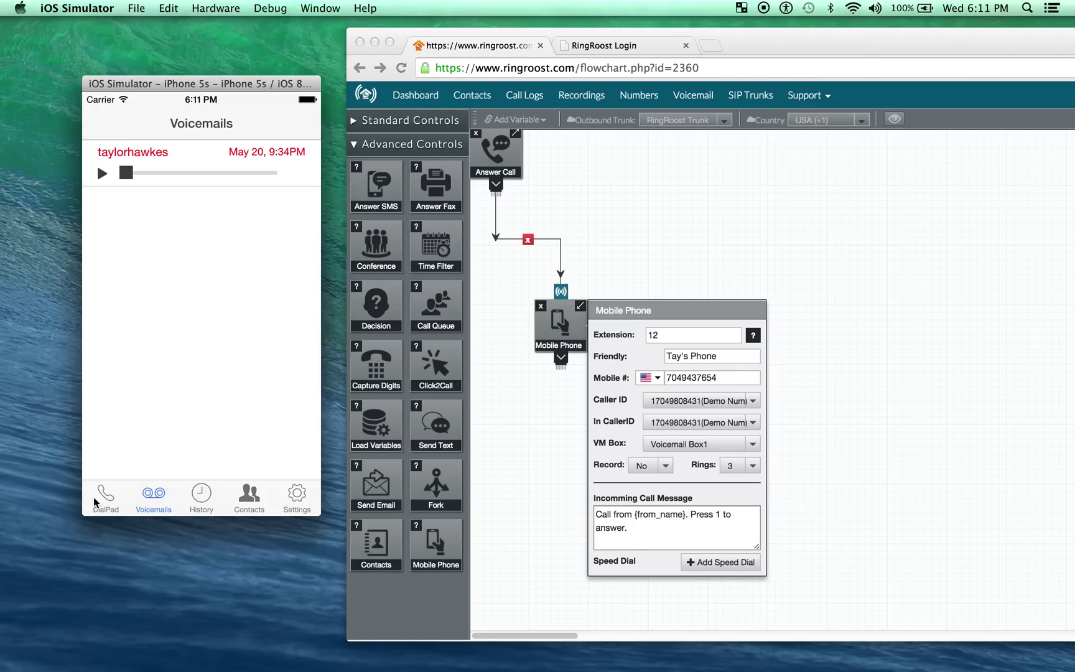
{"action": "left_click", "coordinate": [99, 501]}
{"action": "left_click", "coordinate": [153, 510]}
{"action": "left_click_drag", "start_coordinate": [203, 156], "coordinate": [210, 391]}
{"action": "left_click", "coordinate": [201, 496]}
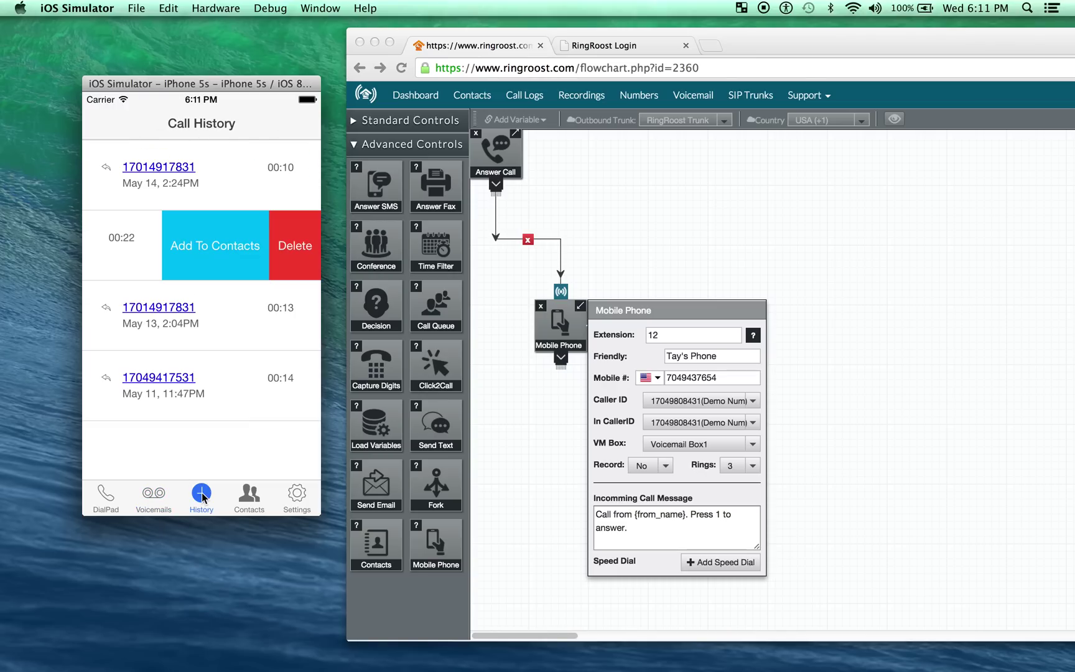
{"action": "left_click_drag", "start_coordinate": [207, 166], "coordinate": [204, 286]}
{"action": "left_click", "coordinate": [201, 167]}
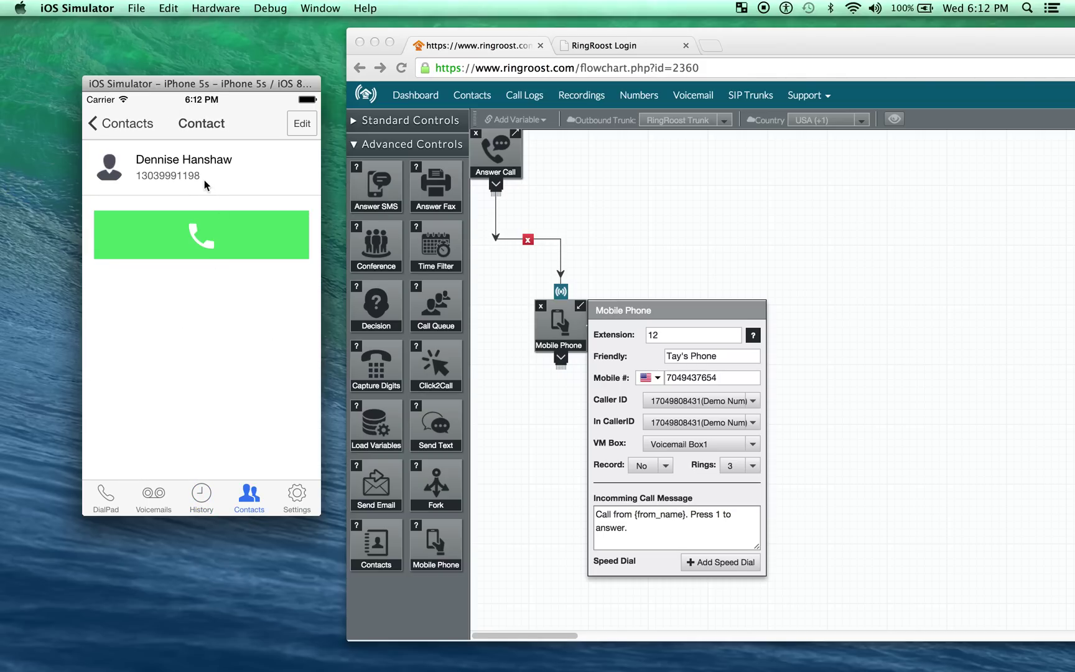
{"action": "left_click", "coordinate": [102, 123]}
{"action": "left_click_drag", "start_coordinate": [185, 228], "coordinate": [171, 423]}
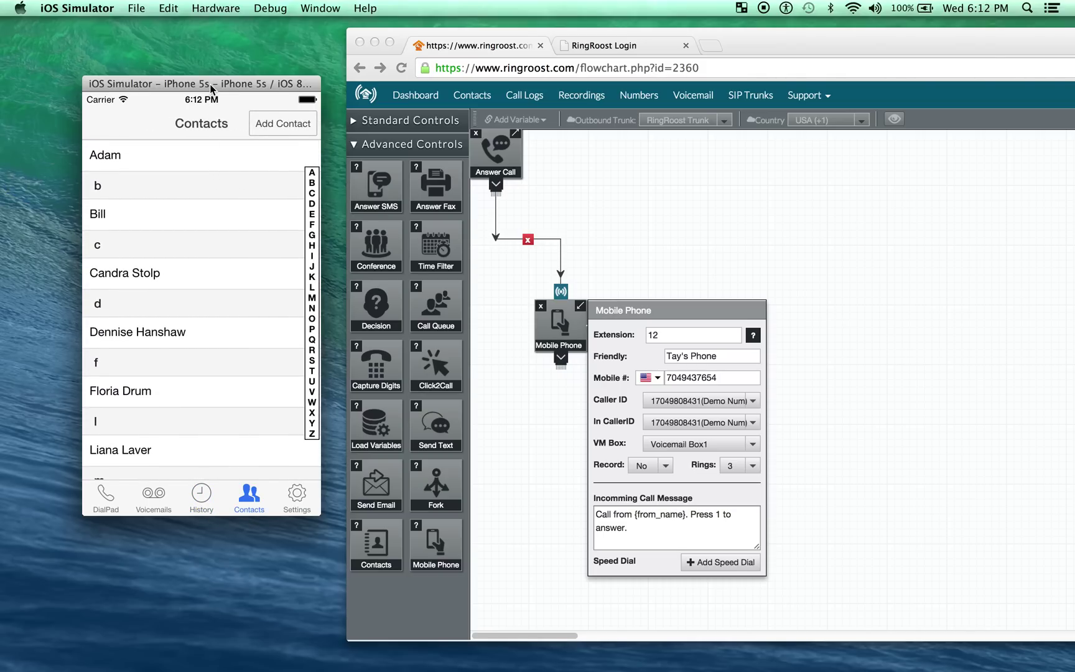
Bring the Chrome call-flow editor forward and enlarge it to fill the screen.
{"action": "left_click_drag", "start_coordinate": [212, 89], "coordinate": [203, 84]}
{"action": "left_click_drag", "start_coordinate": [826, 46], "coordinate": [596, 48]}
{"action": "left_click_drag", "start_coordinate": [205, 320], "coordinate": [232, 336]}
Replace the Answer Call–Mobile Phone link with a SIP Phone step linked between them.
{"action": "left_click", "coordinate": [206, 222]}
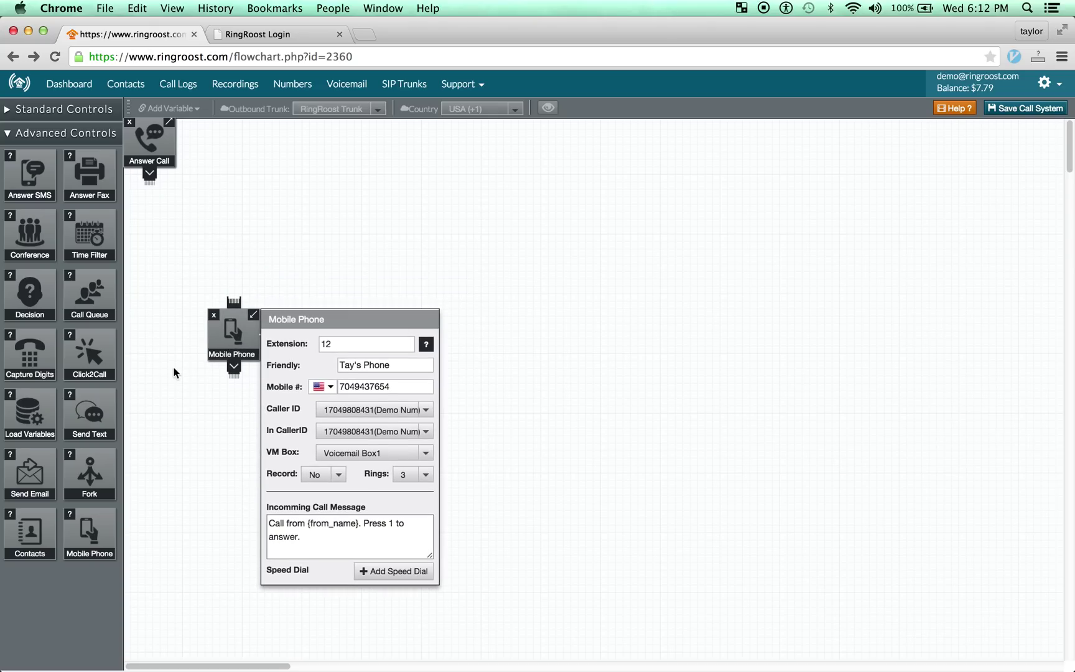
{"action": "left_click", "coordinate": [80, 135]}
{"action": "left_click", "coordinate": [62, 109]}
{"action": "left_click_drag", "start_coordinate": [91, 157], "coordinate": [238, 169]}
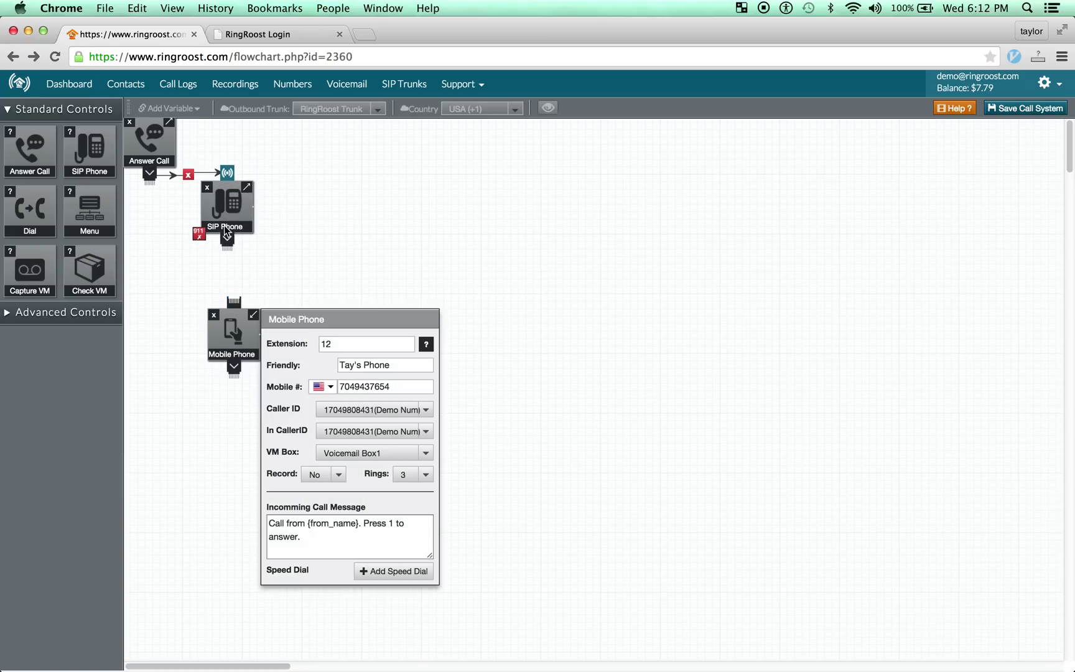
{"action": "left_click_drag", "start_coordinate": [227, 242], "coordinate": [255, 301]}
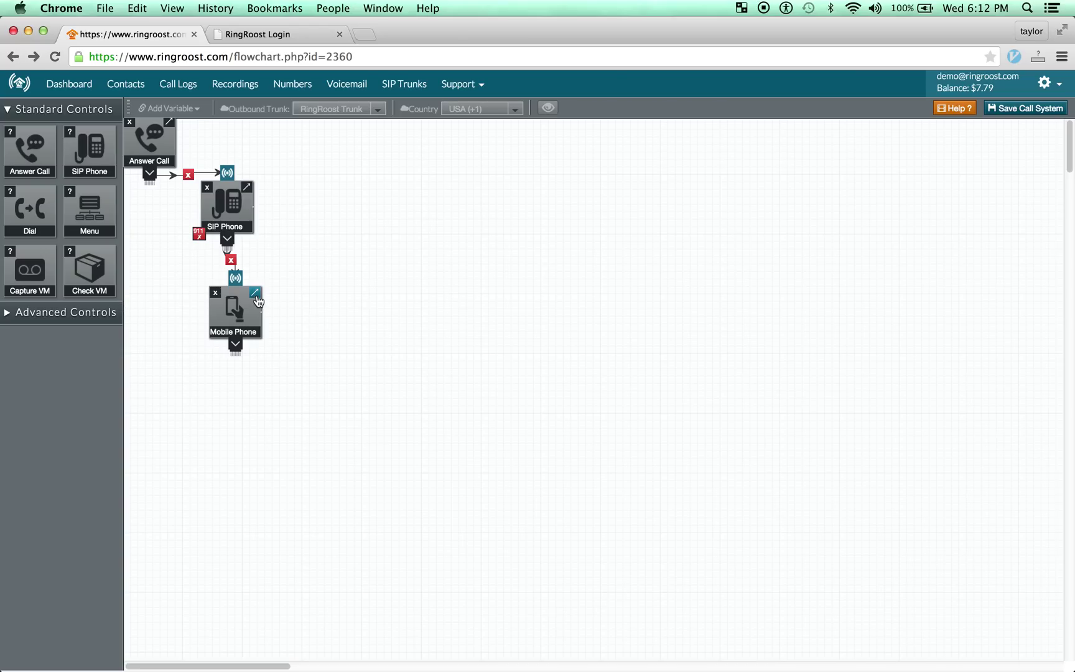
{"action": "left_click", "coordinate": [107, 318]}
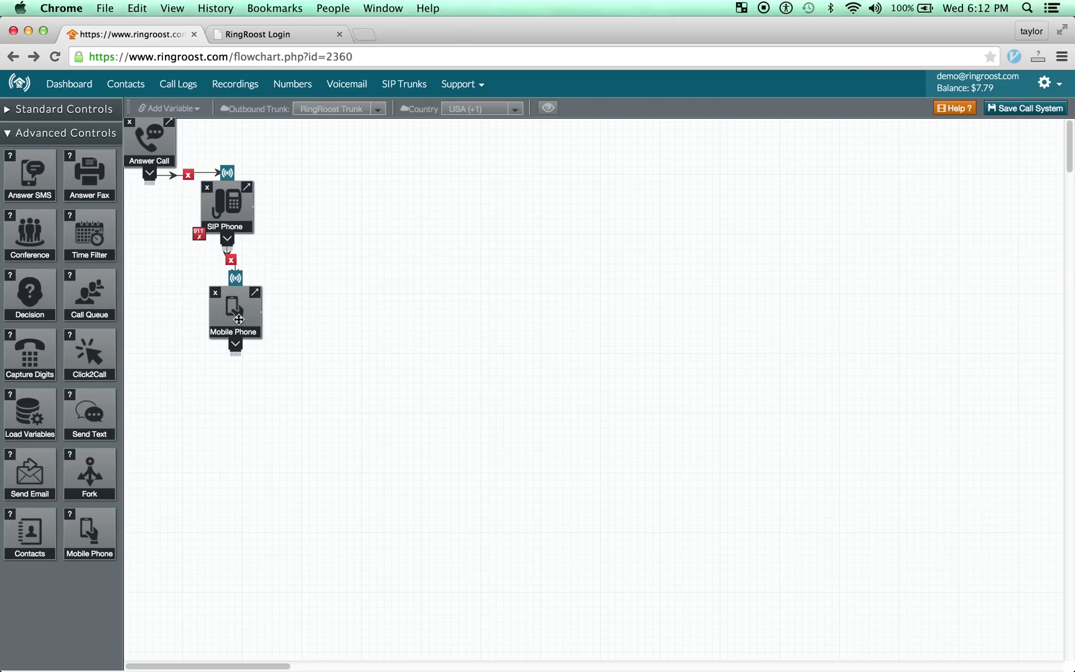
{"action": "left_click_drag", "start_coordinate": [240, 322], "coordinate": [237, 318]}
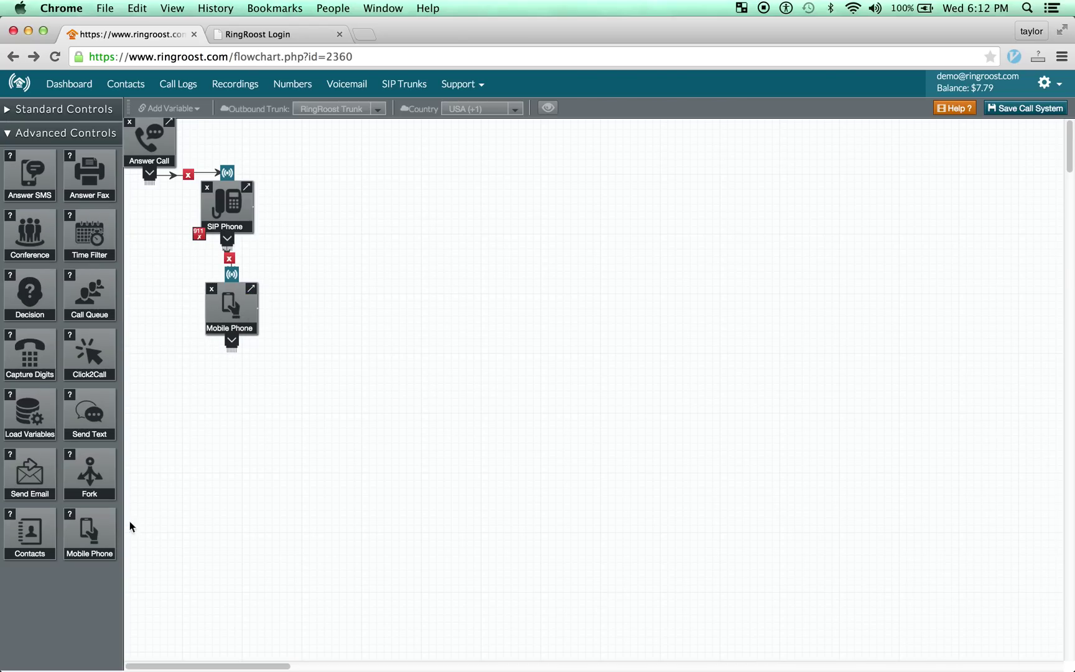
Add a second Mobile Phone step below the first and move it down-right.
{"action": "left_click_drag", "start_coordinate": [100, 538], "coordinate": [220, 438]}
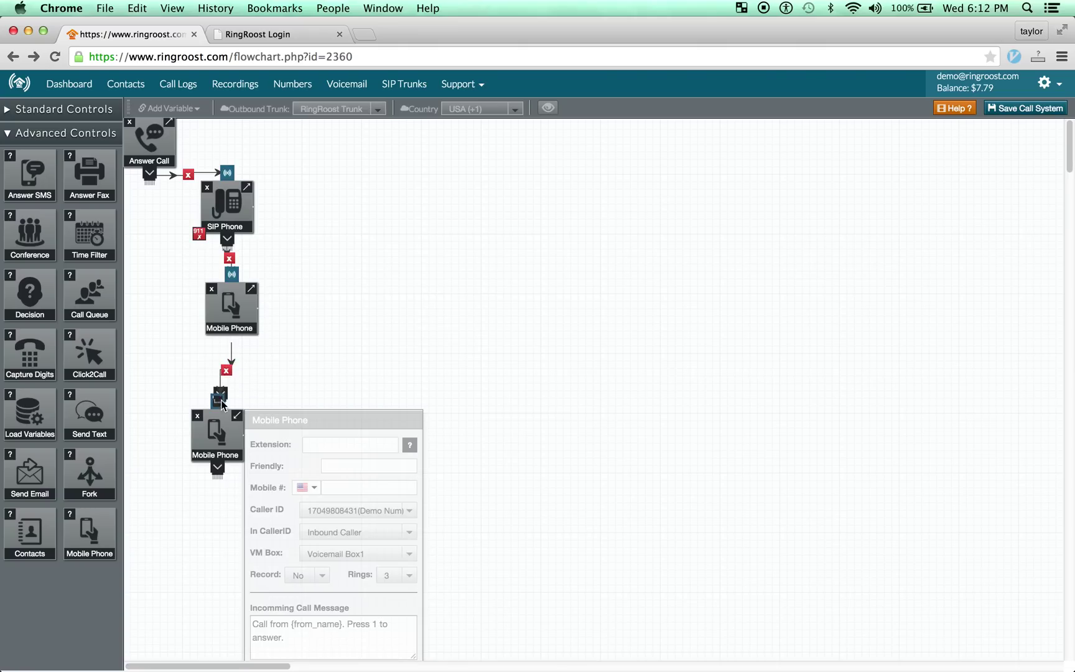
{"action": "left_click", "coordinate": [20, 133]}
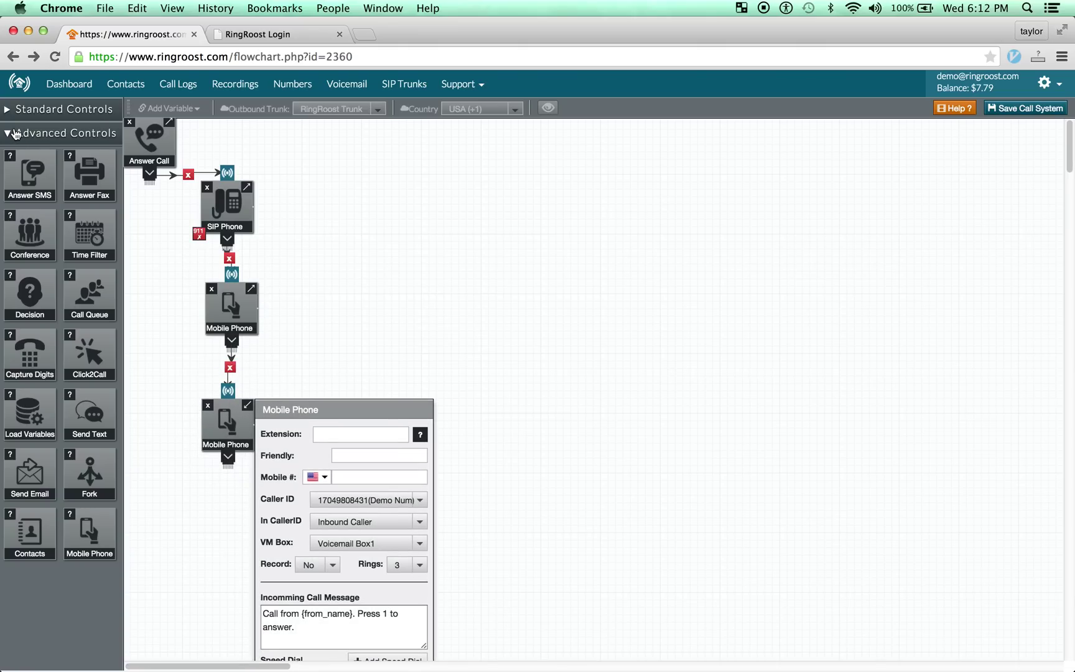
{"action": "left_click_drag", "start_coordinate": [232, 427], "coordinate": [340, 419]}
Spread the SIP Phone and Mobile Phone steps diagonally and save the call system.
{"action": "left_click_drag", "start_coordinate": [210, 322], "coordinate": [243, 324]}
{"action": "left_click_drag", "start_coordinate": [219, 216], "coordinate": [193, 233]}
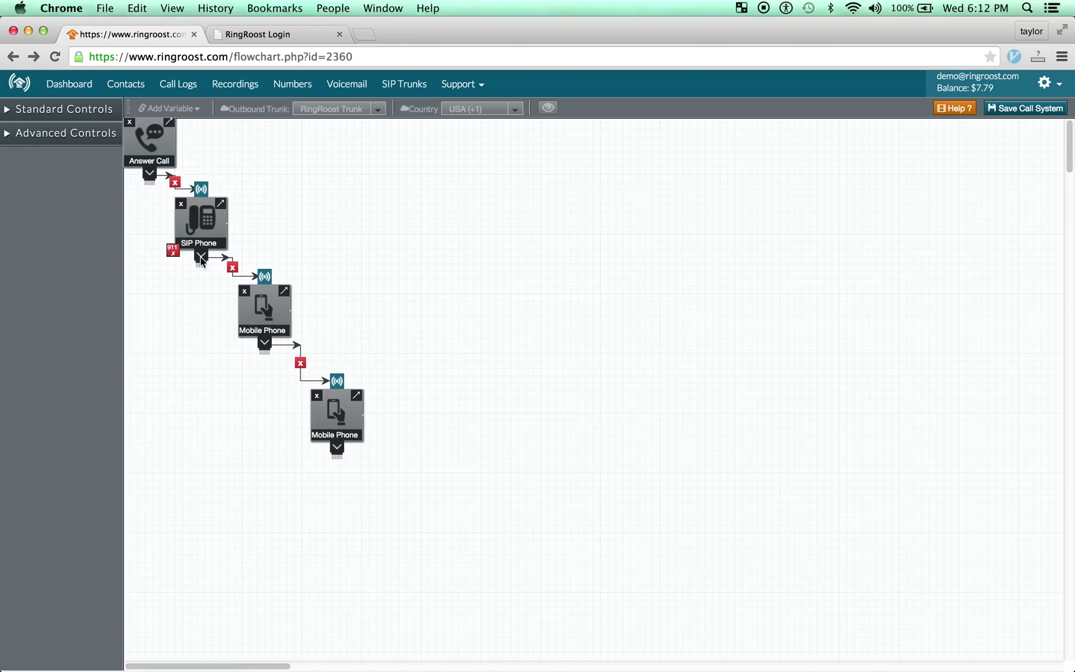
{"action": "left_click_drag", "start_coordinate": [332, 392], "coordinate": [359, 391]}
{"action": "left_click_drag", "start_coordinate": [266, 312], "coordinate": [275, 322]}
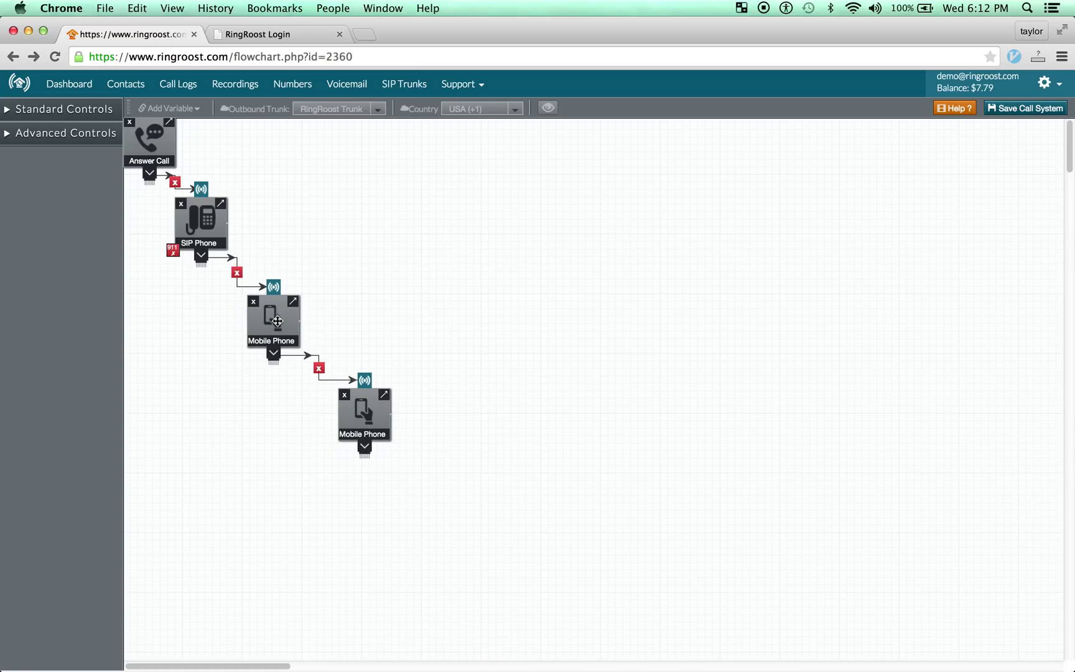
{"action": "left_click", "coordinate": [1031, 109]}
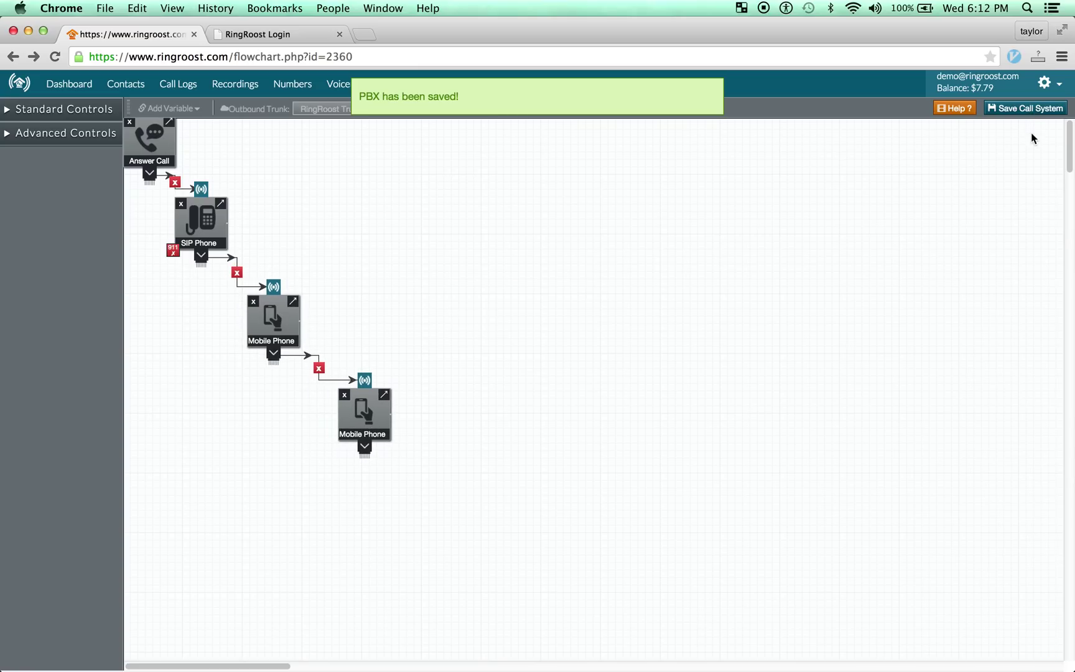